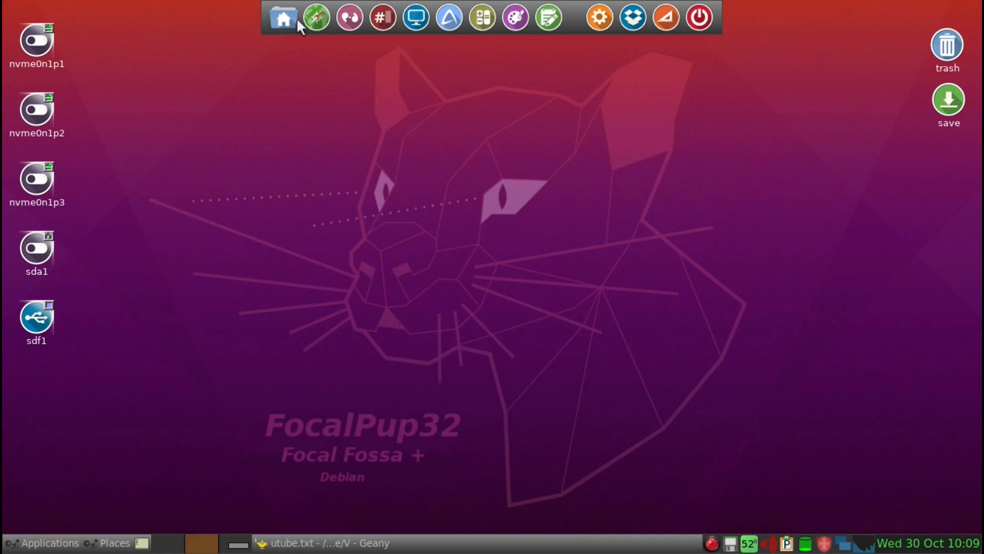
# Open the home folder in the file manager, enlarge its icons once and reduce them to the small icon view
pyautogui.click(281, 20)
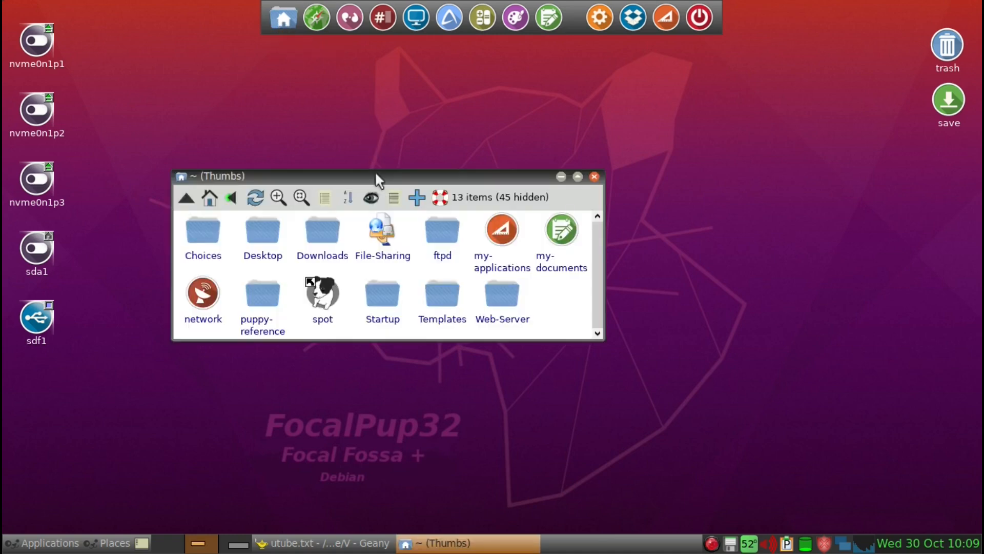
pyautogui.moveTo(380, 173); pyautogui.dragTo(479, 139)
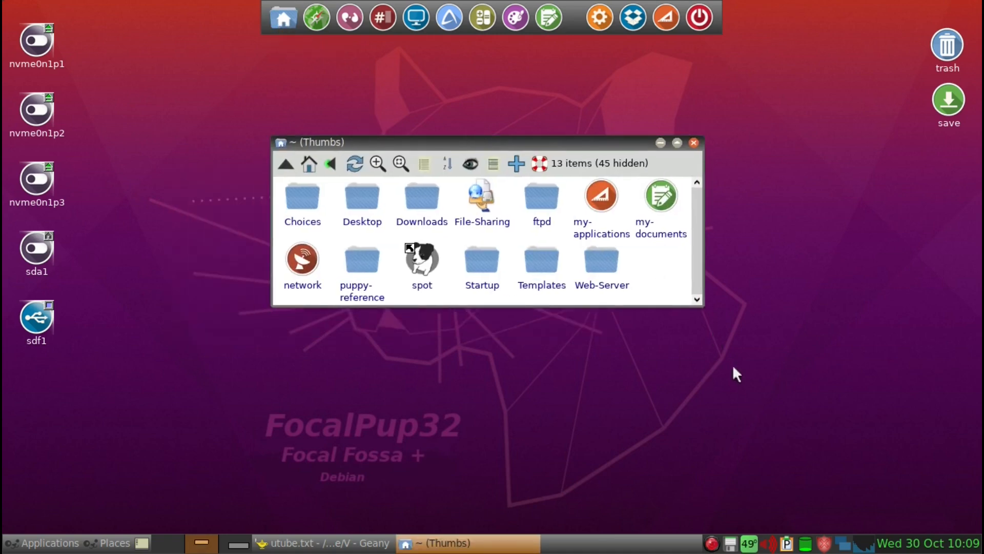
pyautogui.press('=')
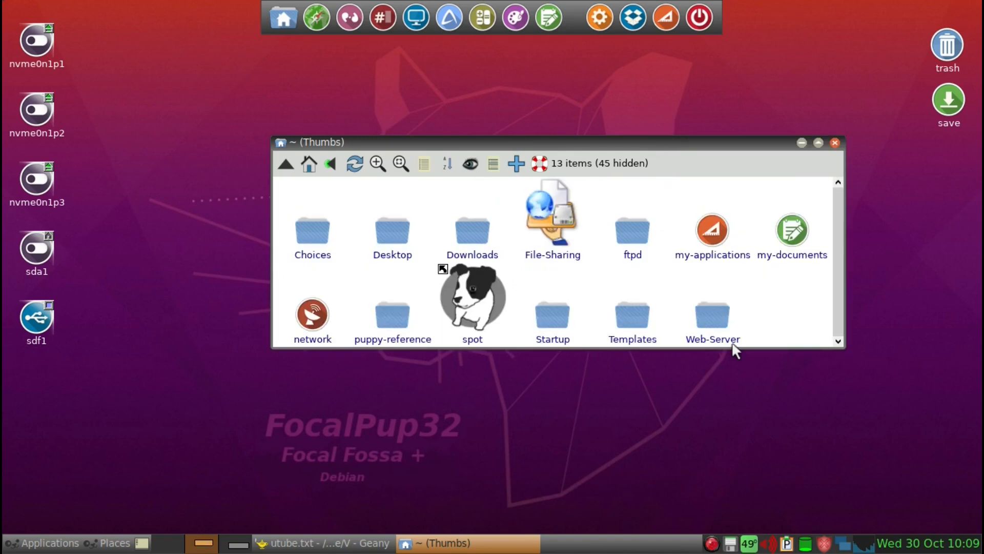
pyautogui.press('-')
pyautogui.press('-')
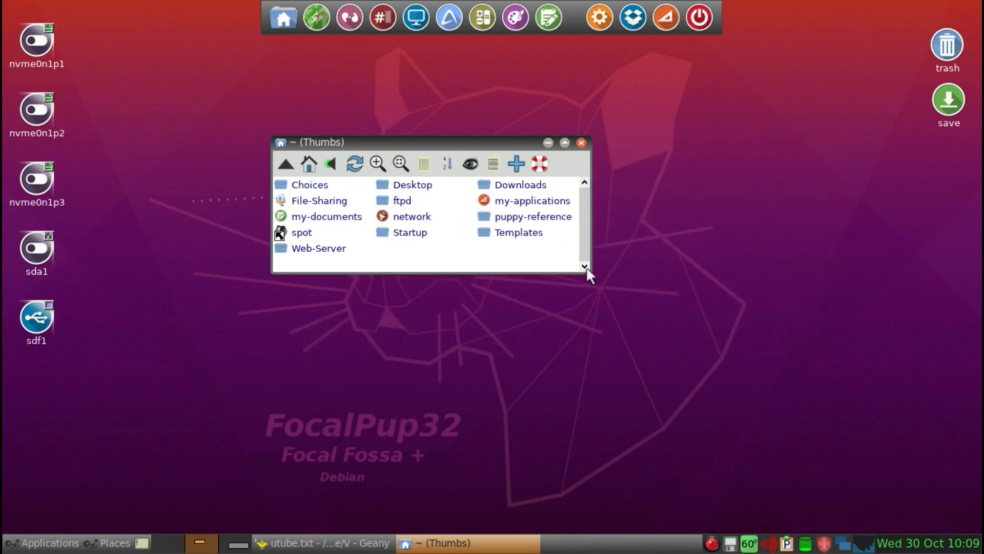
# Show the hidden files in the home folder, and open and dismiss the path entry
pyautogui.hotkey('ctrl', 'h')
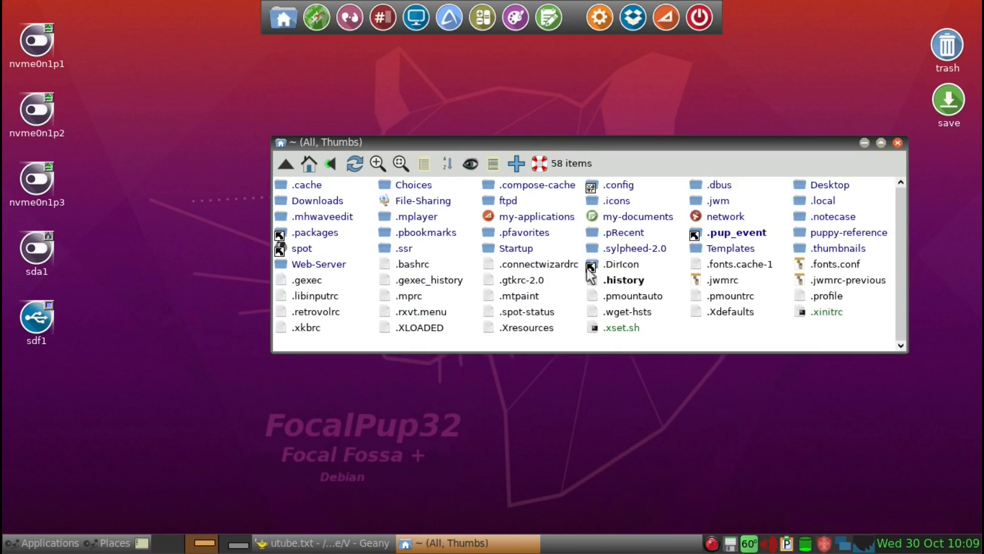
pyautogui.moveTo(566, 145); pyautogui.dragTo(560, 121)
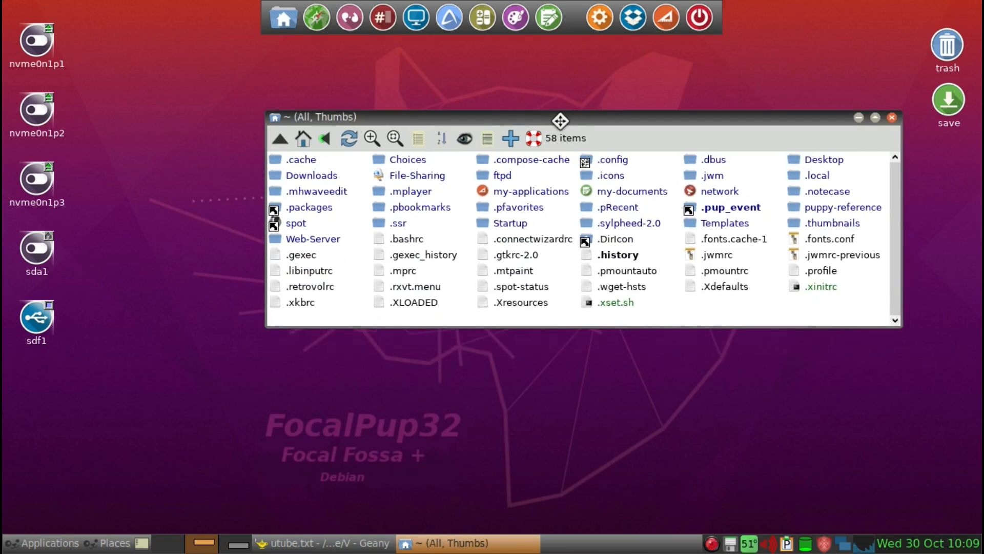
pyautogui.press('/')
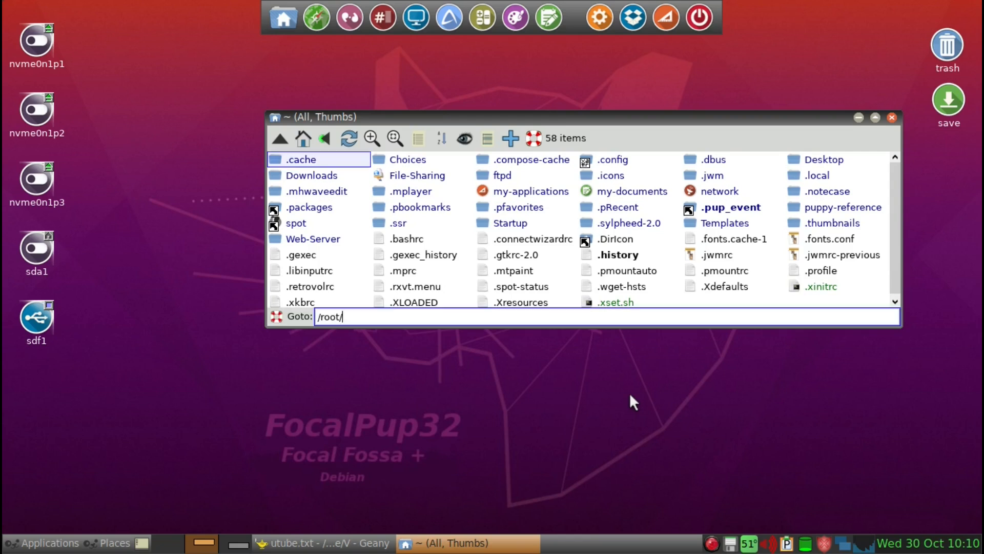
pyautogui.press('Escape')
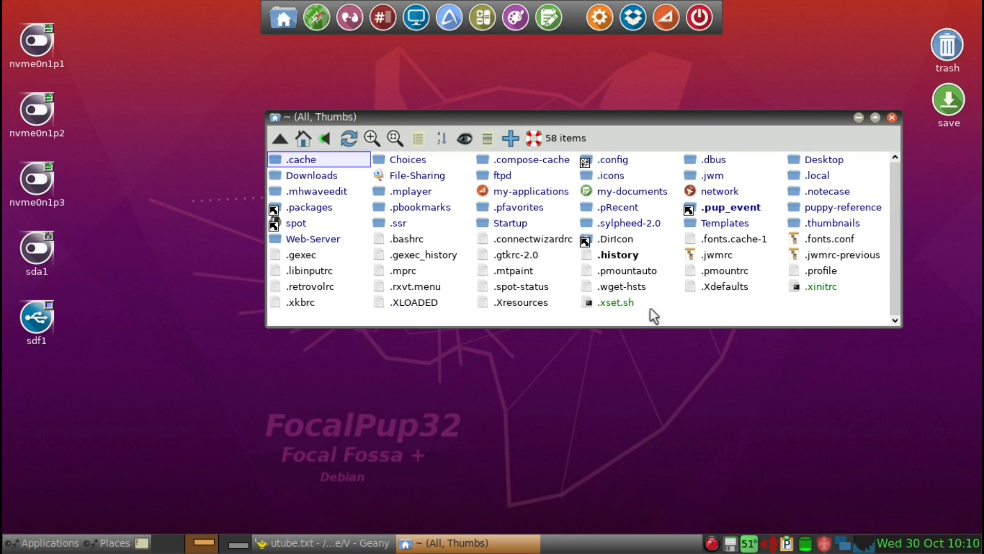
# Open the file manager's options and set the pinboard text shadow to Thick
pyautogui.rightClick(651, 310)
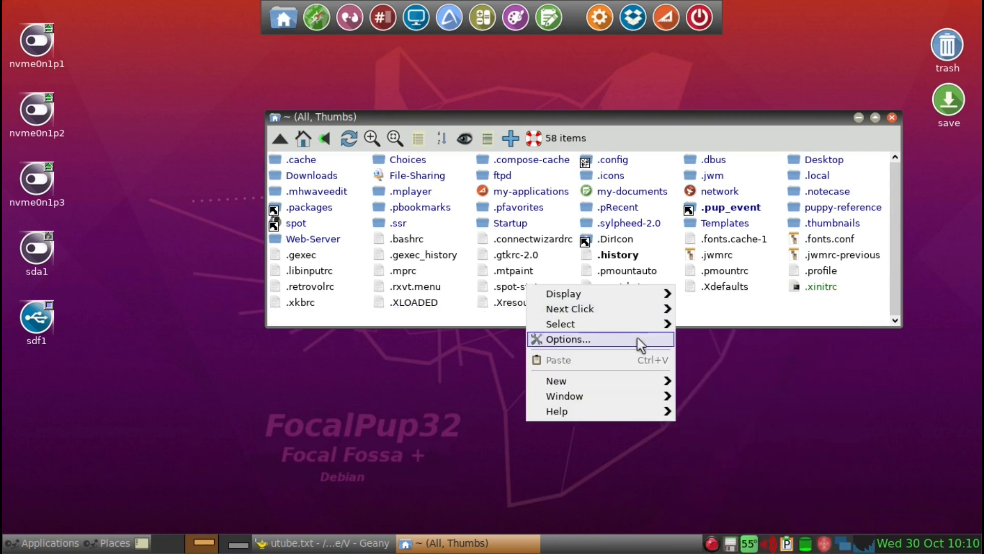
pyautogui.click(638, 337)
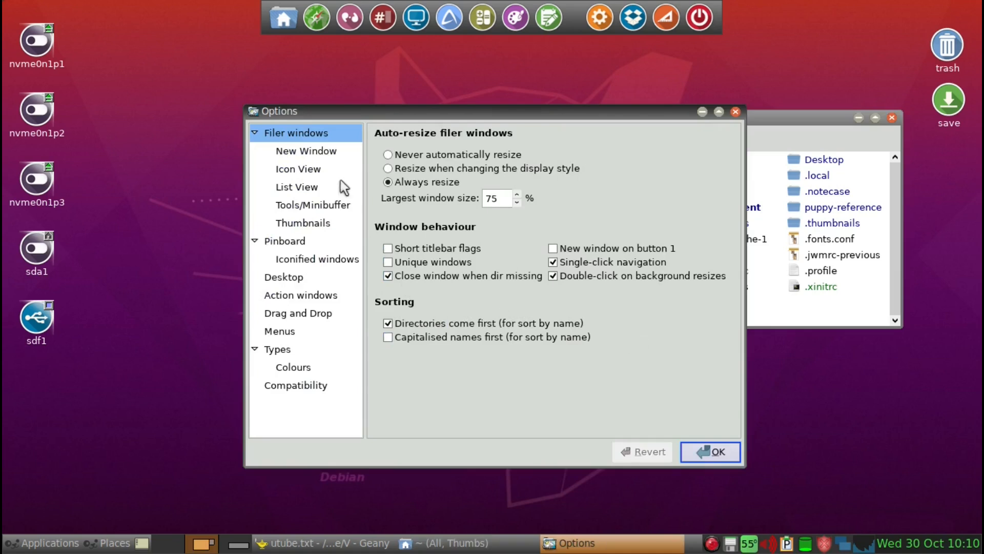
pyautogui.click(290, 241)
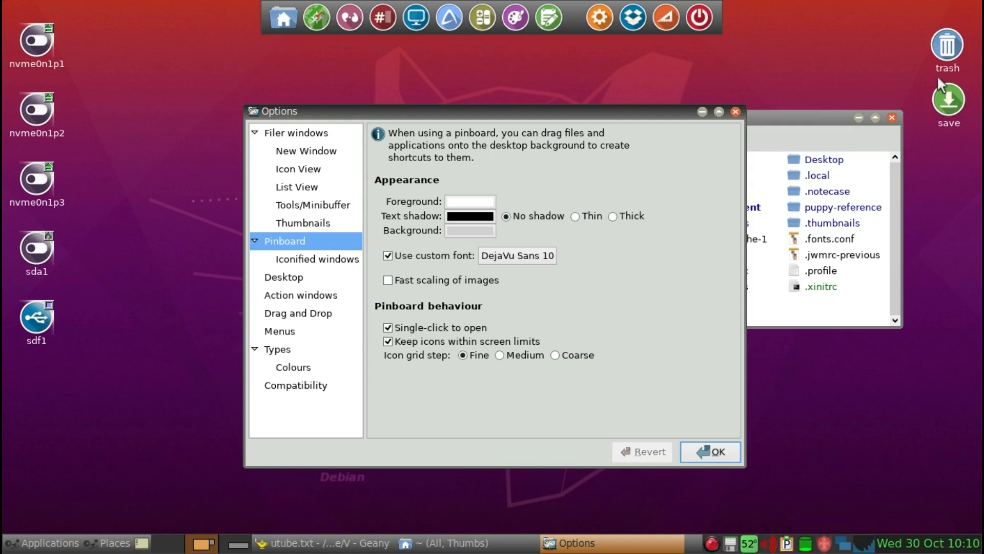
pyautogui.click(614, 217)
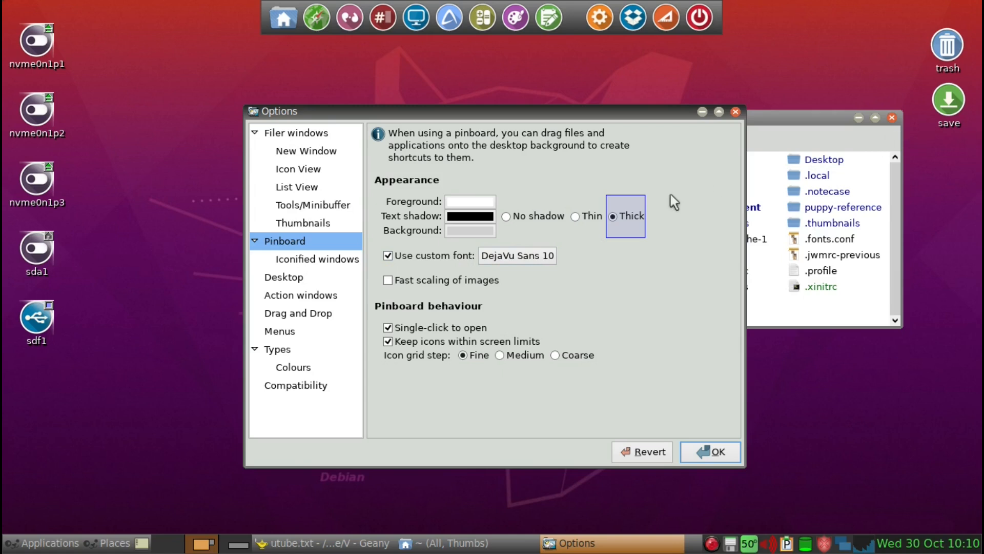
# Set the pinboard's custom font to DejaVu Sans Book, size 20
pyautogui.click(553, 256)
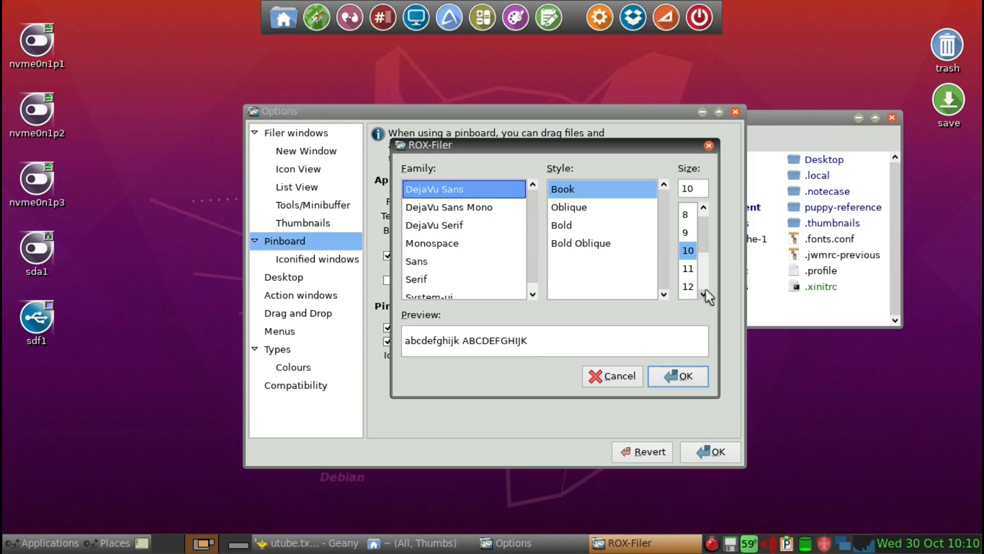
pyautogui.scroll(-4, 706, 290)
pyautogui.scroll(-3, 706, 290)
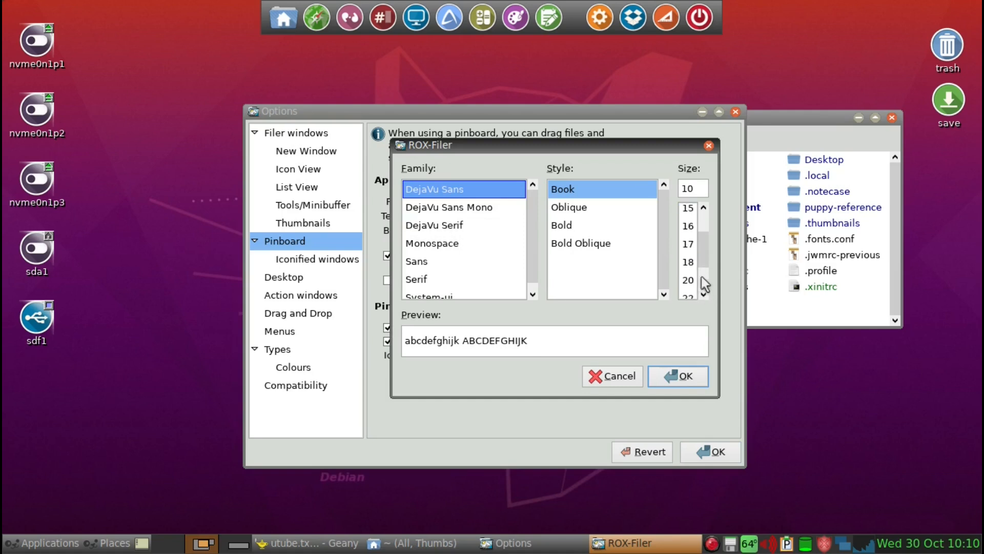
pyautogui.click(688, 280)
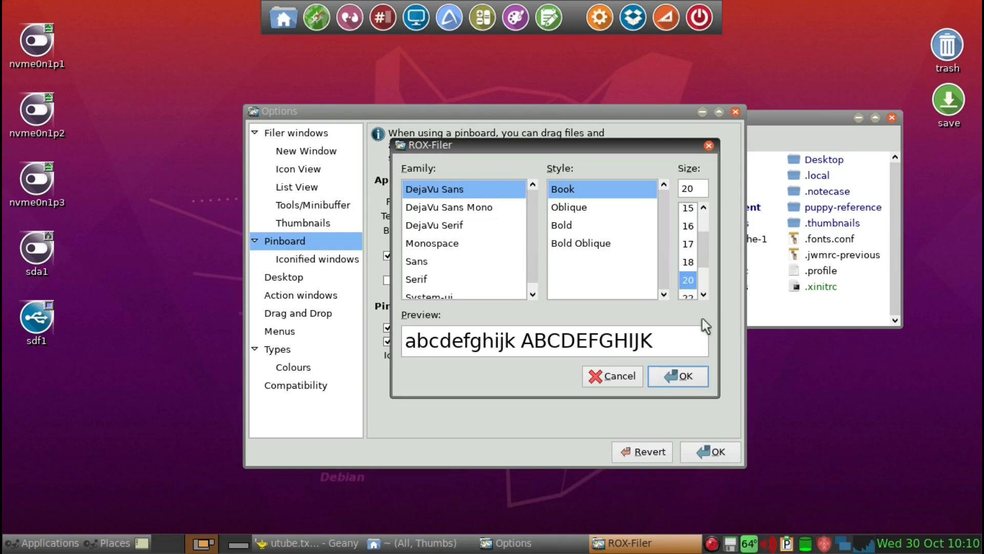
pyautogui.click(680, 377)
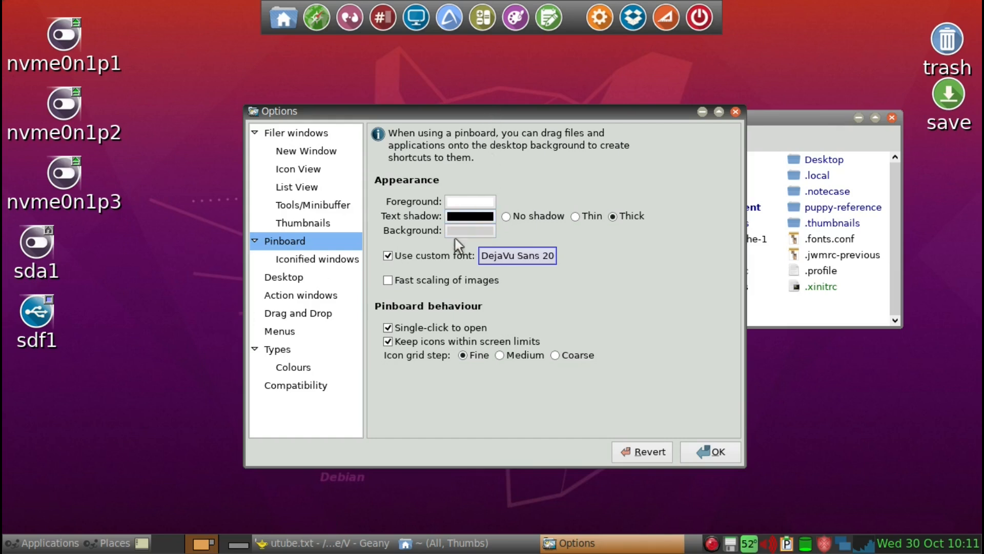
# Set the pinboard's custom font size to 10, accept the options and close the home folder window
pyautogui.click(491, 256)
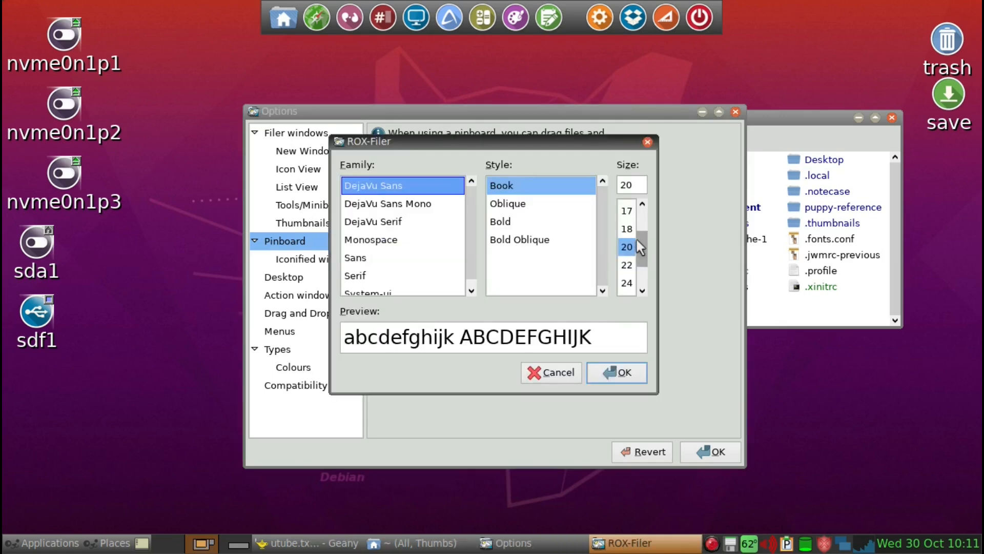
pyautogui.moveTo(645, 232); pyautogui.dragTo(650, 208)
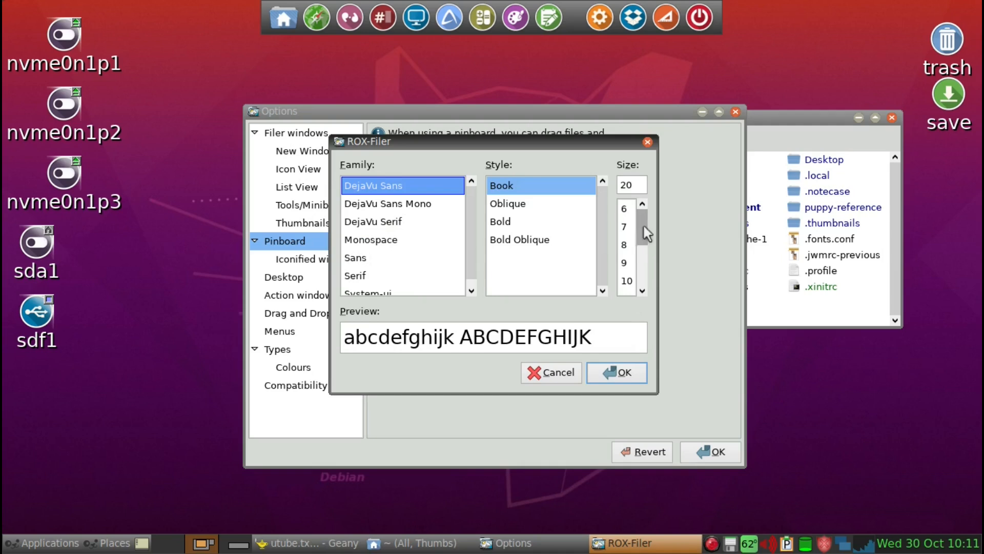
pyautogui.click(626, 277)
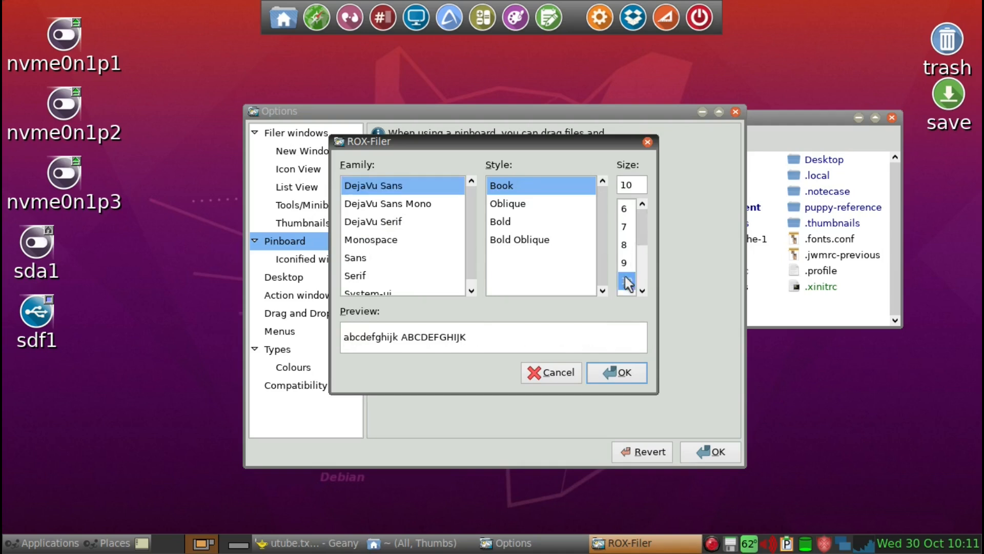
pyautogui.click(610, 373)
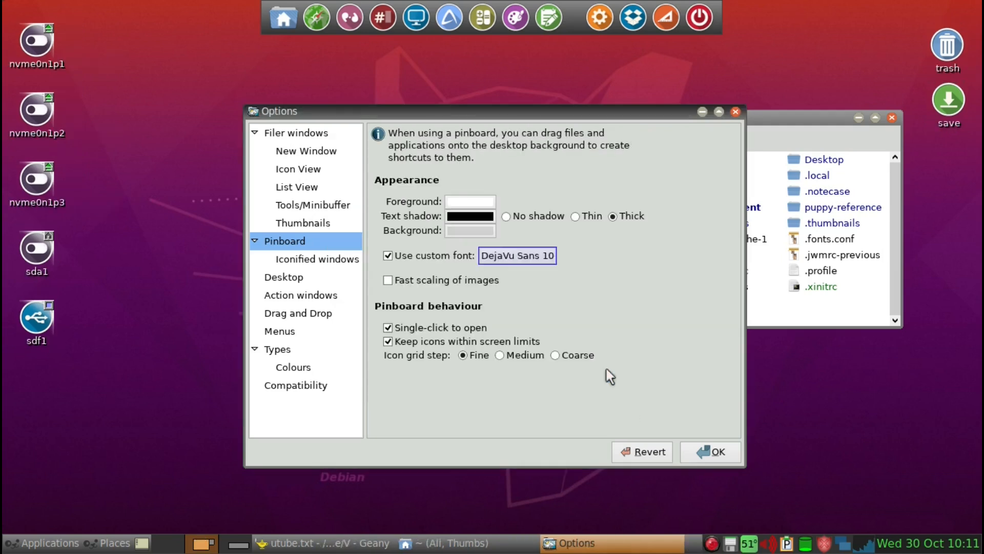
pyautogui.click(701, 451)
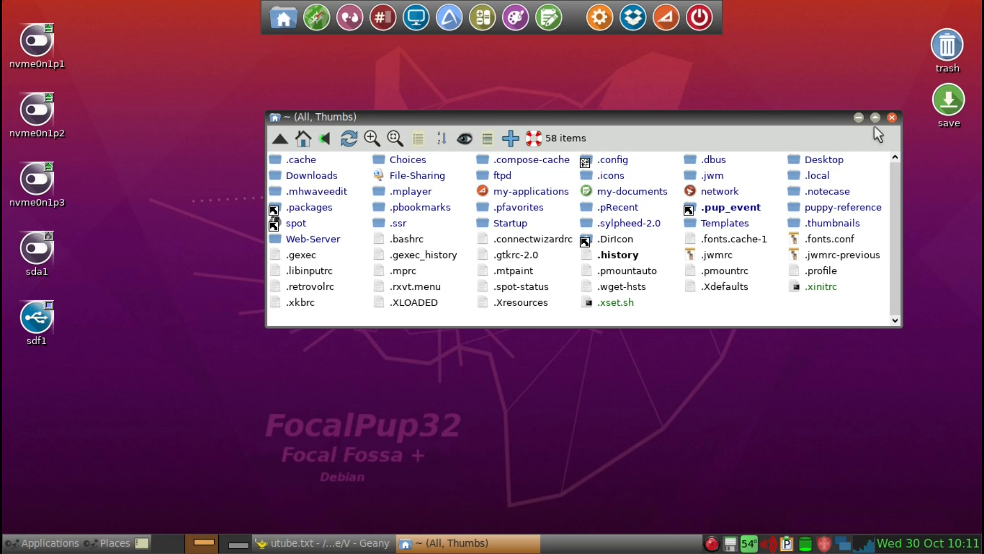
pyautogui.hotkey('alt', 'F4')
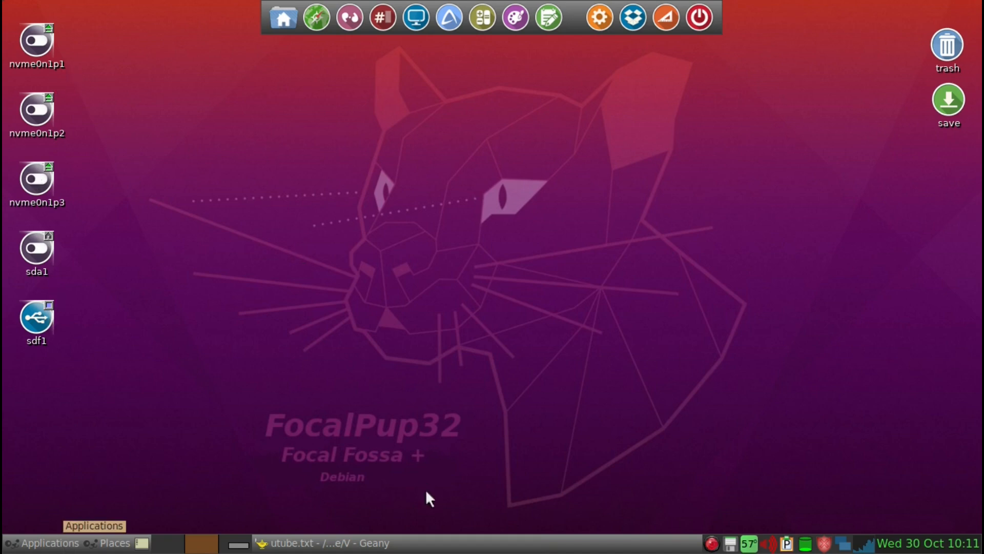
# Open the Puppy Desktop settings to view which aspects of the desktop can be changed, and close them
pyautogui.rightClick(509, 140)
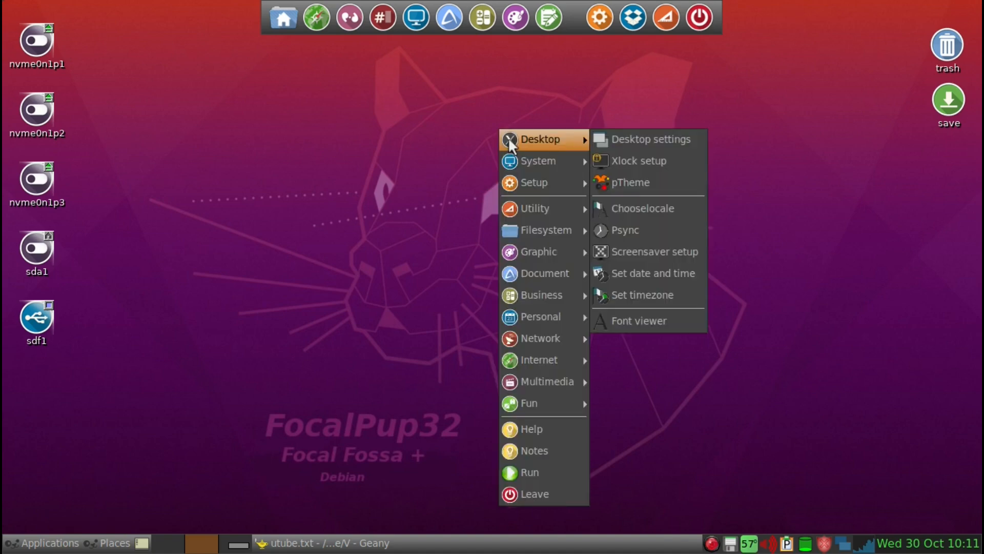
pyautogui.click(678, 136)
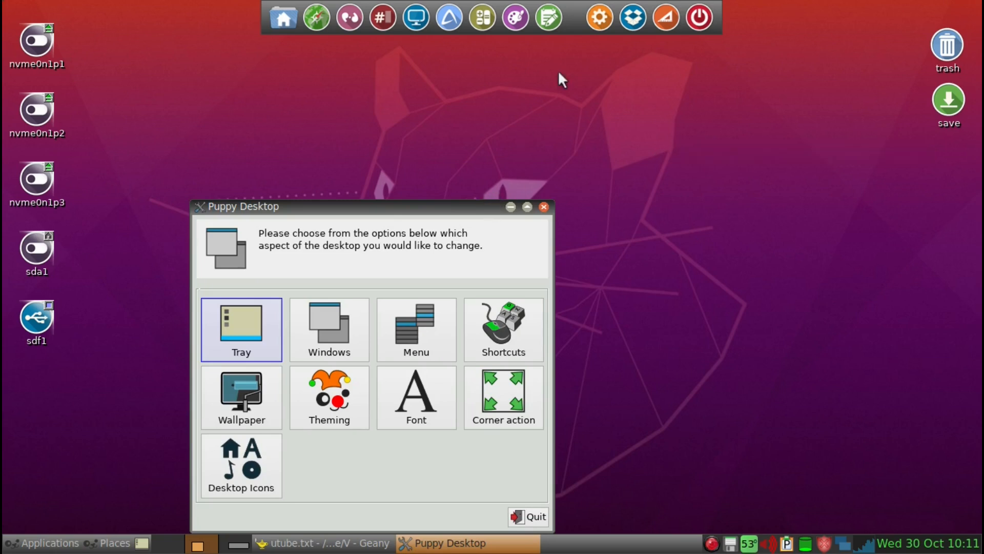
pyautogui.moveTo(467, 201); pyautogui.dragTo(507, 122)
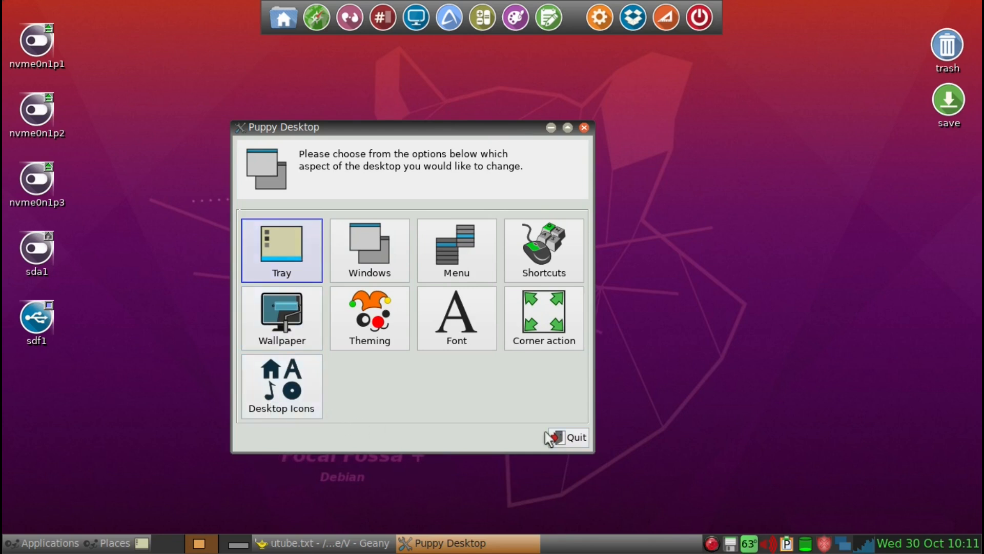
pyautogui.click(561, 439)
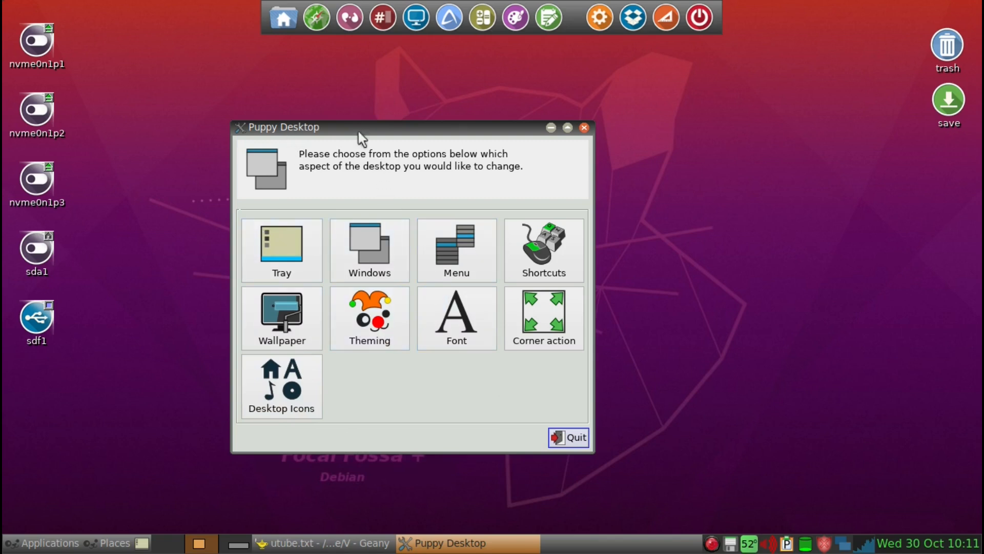
pyautogui.moveTo(358, 131); pyautogui.dragTo(428, 118)
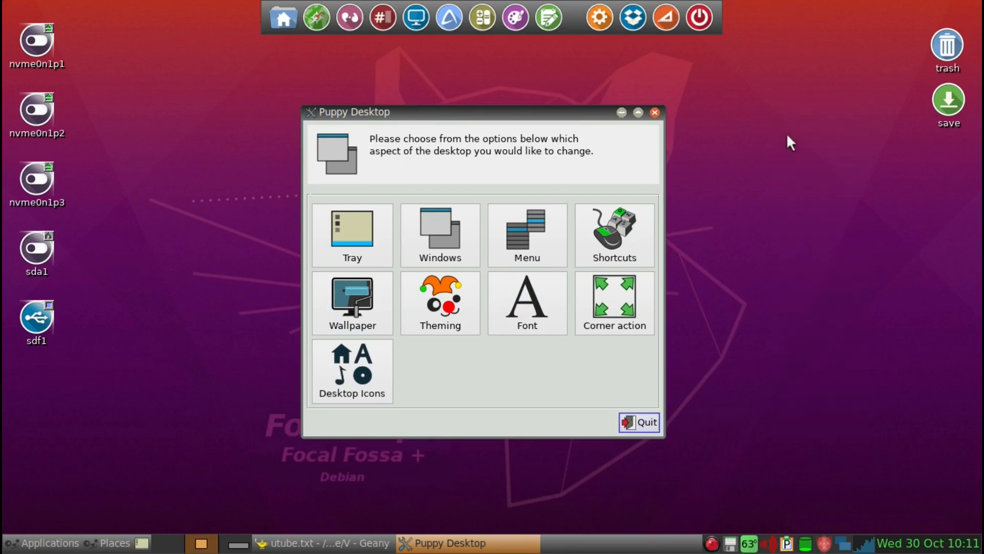
pyautogui.click(653, 111)
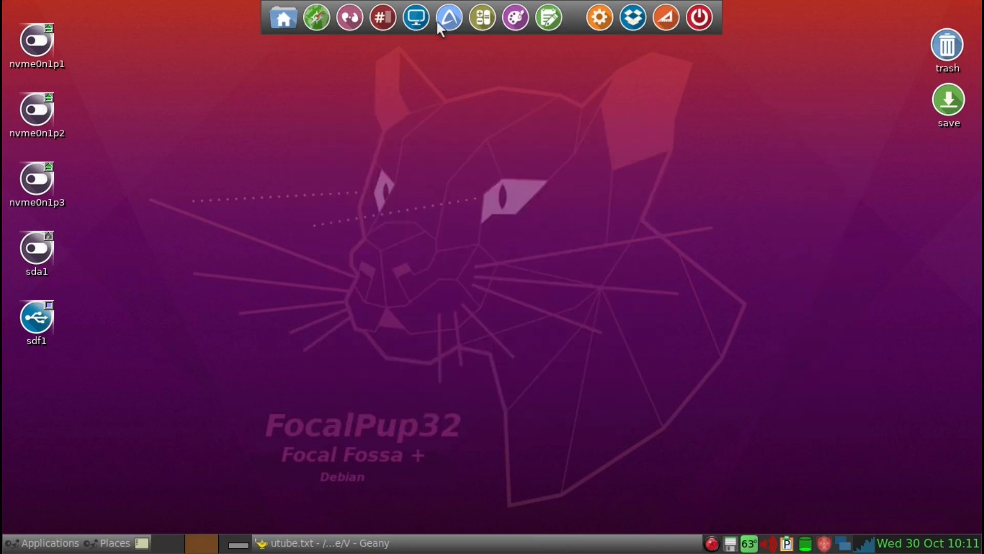
# Run eventmanager in a terminal and show the ROX Icons settings of the Puppy Event Manager
pyautogui.click(390, 18)
pyautogui.moveTo(396, 26); pyautogui.dragTo(598, 91)
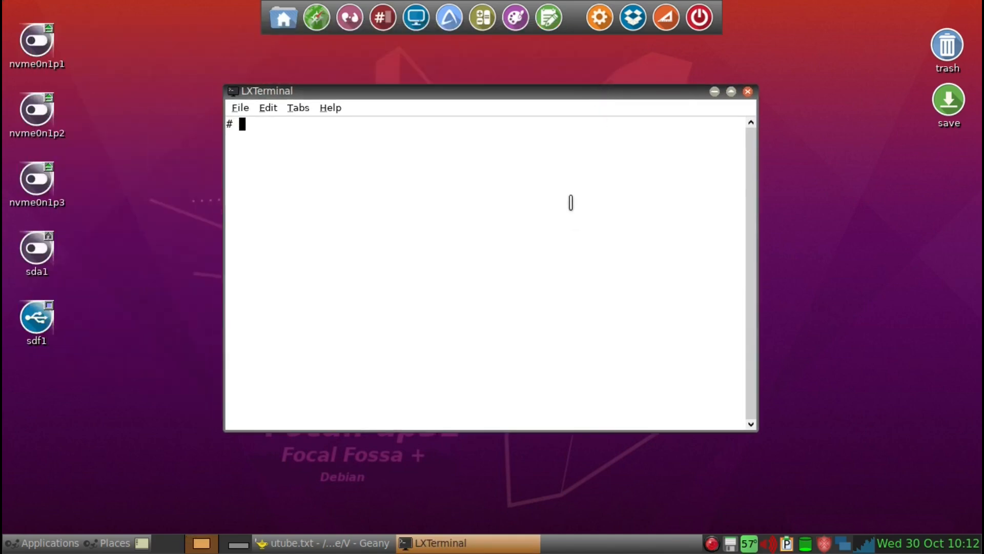
pyautogui.write('eventmanager')
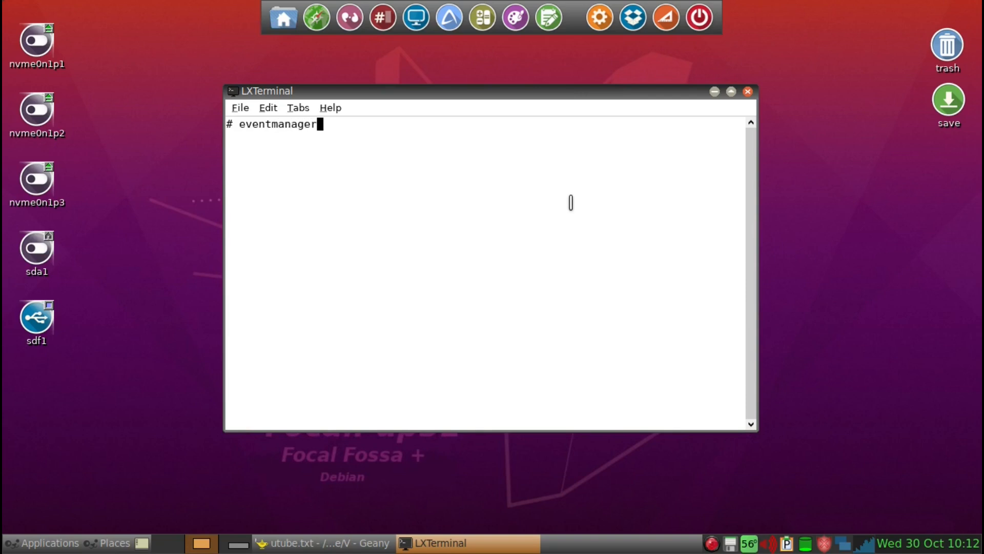
pyautogui.press('Return')
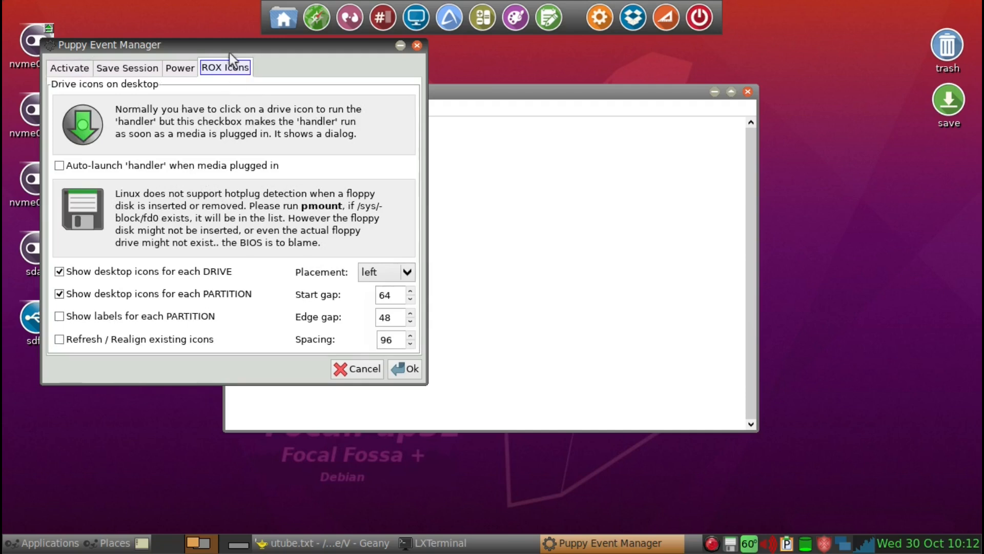
pyautogui.moveTo(230, 47); pyautogui.dragTo(465, 68)
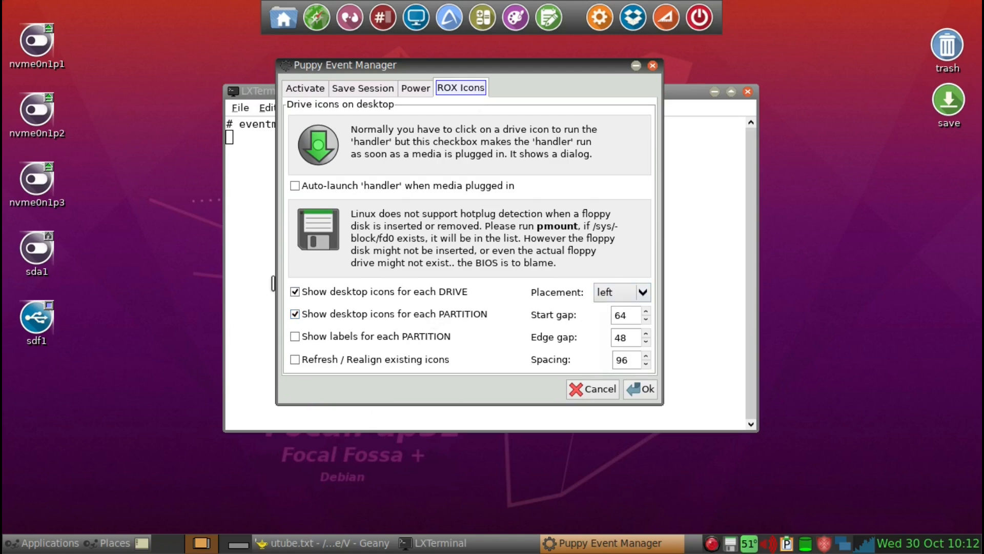
# Set the drive icons' placement to bottom, enable refreshing and realigning of existing icons, and accept the settings
pyautogui.click(612, 296)
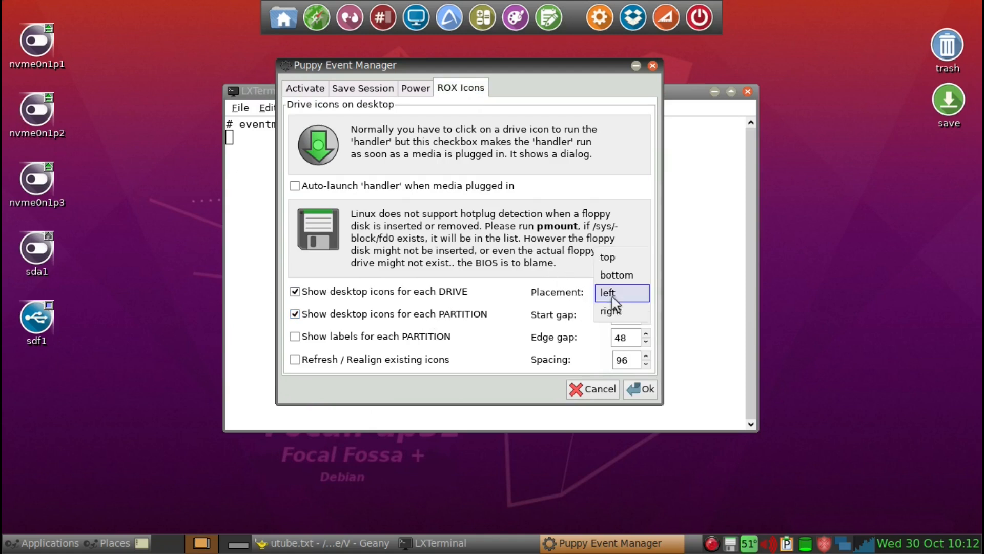
pyautogui.click(615, 275)
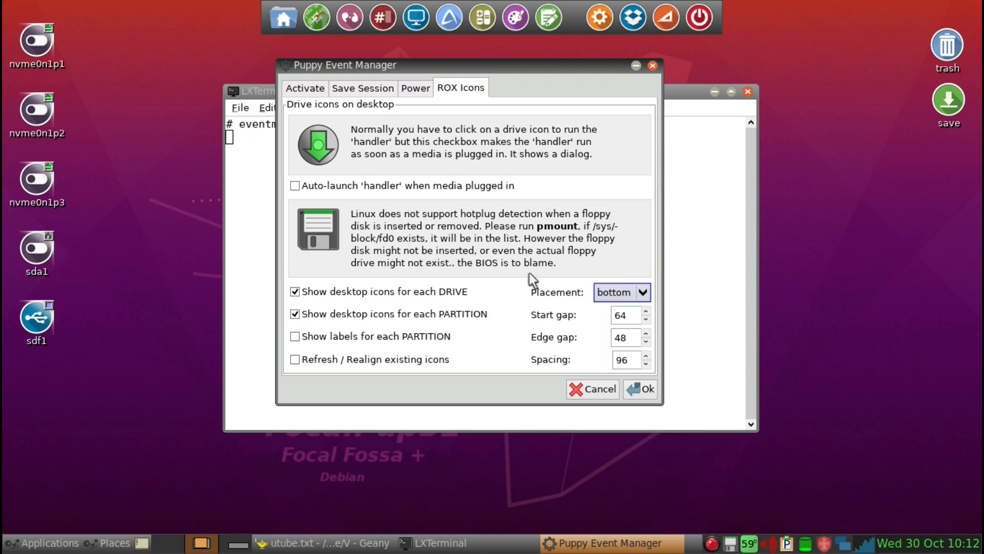
pyautogui.click(296, 360)
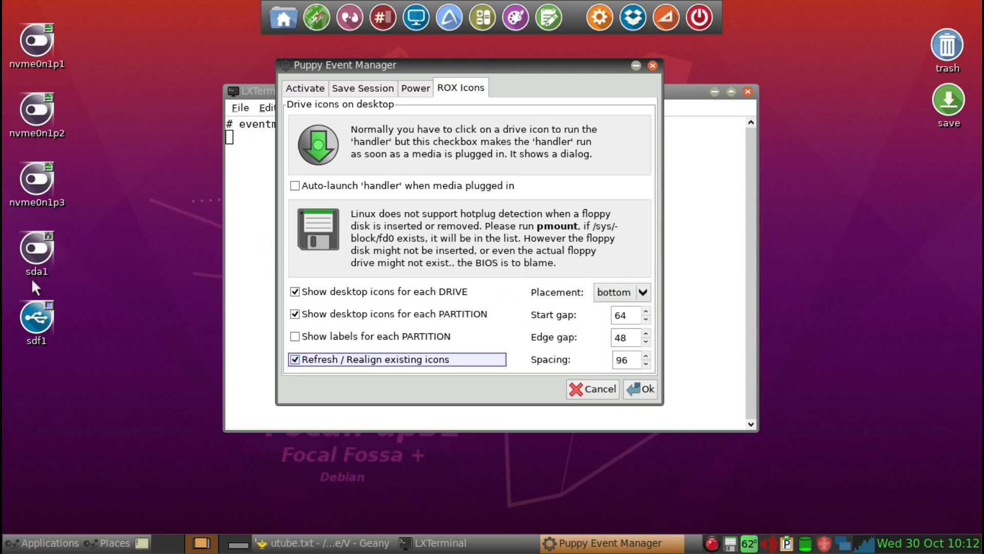
pyautogui.click(634, 361)
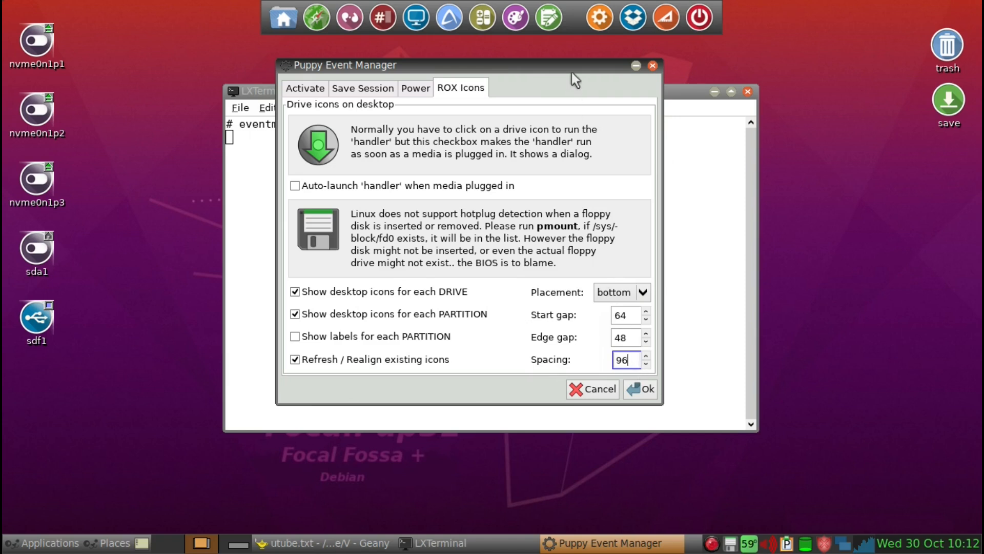
pyautogui.moveTo(571, 71); pyautogui.dragTo(562, 66)
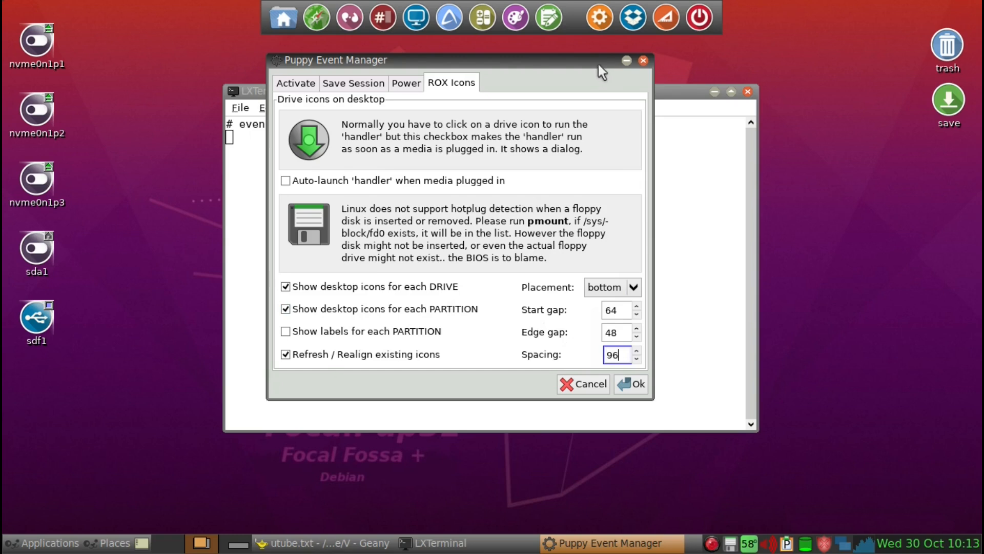
pyautogui.moveTo(598, 64); pyautogui.dragTo(609, 68)
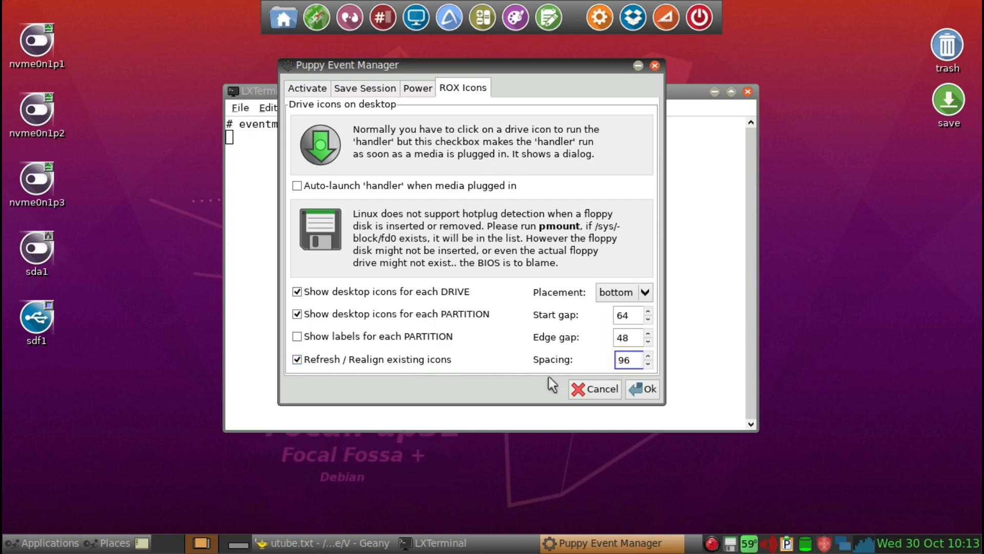
pyautogui.click(641, 392)
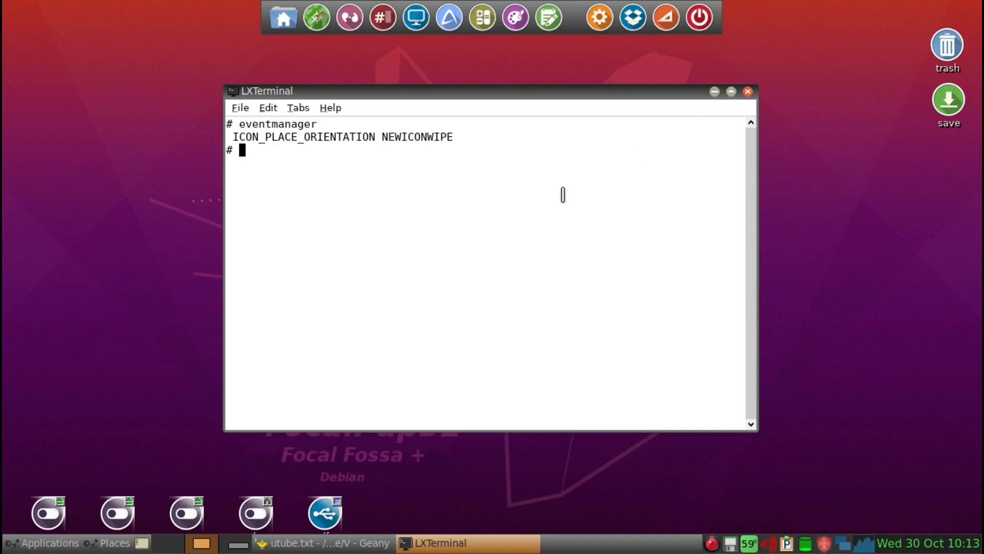
# Run eventmanager again and set the ROX drive icons' spacing to 192, with existing icons refreshed and realigned
pyautogui.press('Up')
pyautogui.press('Return')
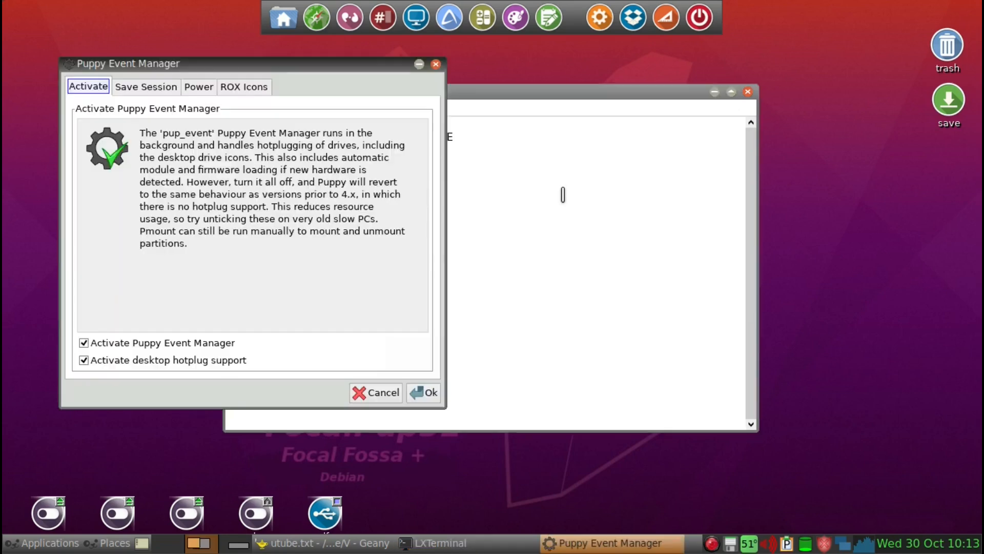
pyautogui.click(245, 89)
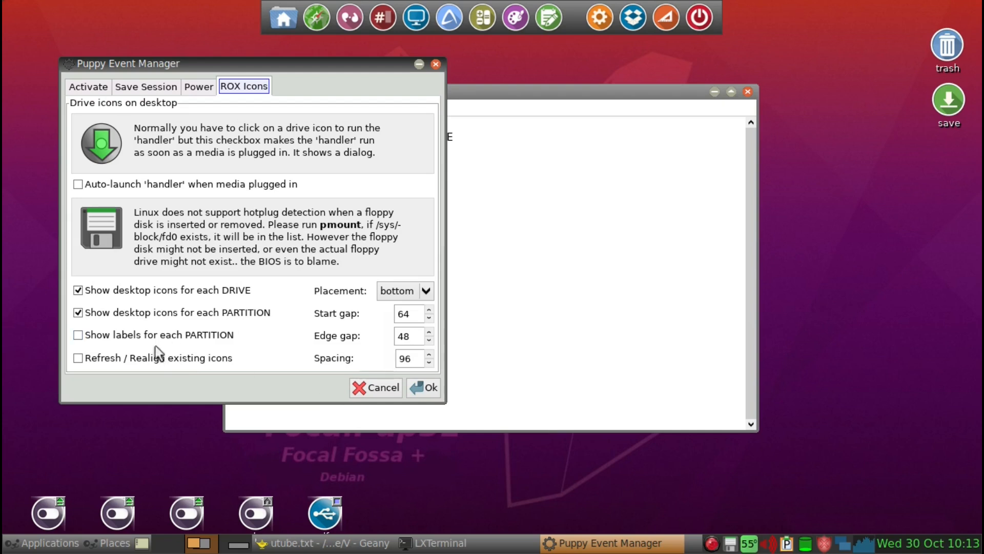
pyautogui.click(152, 362)
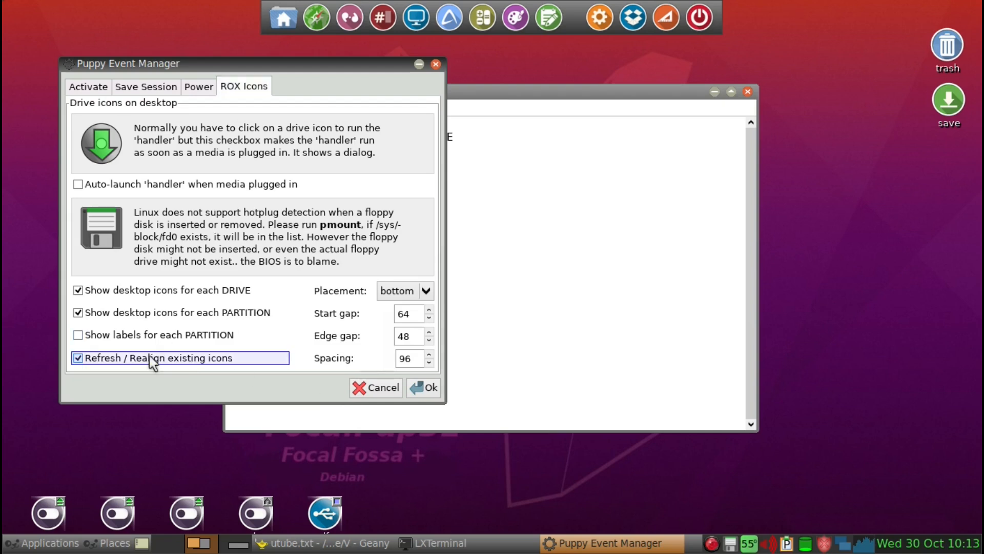
pyautogui.doubleClick(417, 359)
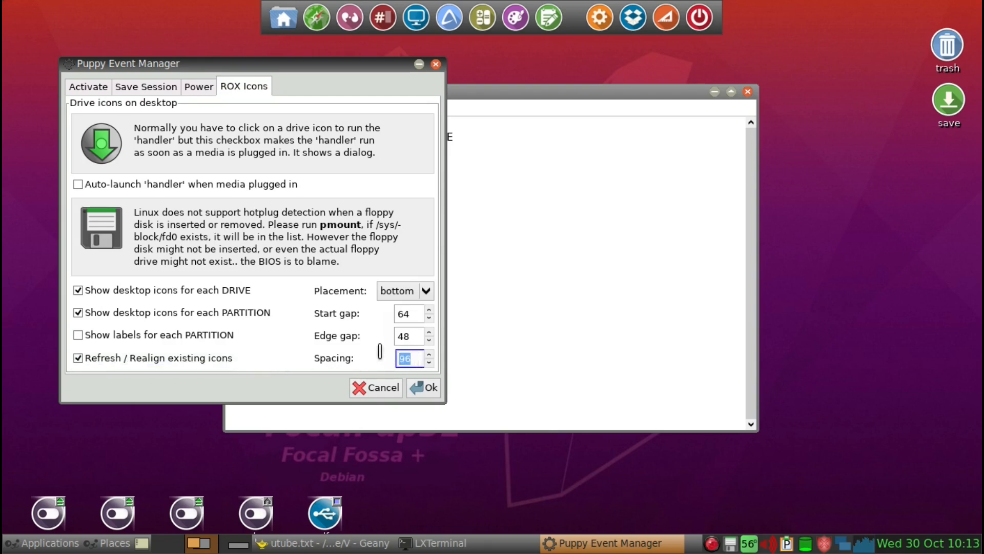
pyautogui.write('192')
pyautogui.click(430, 394)
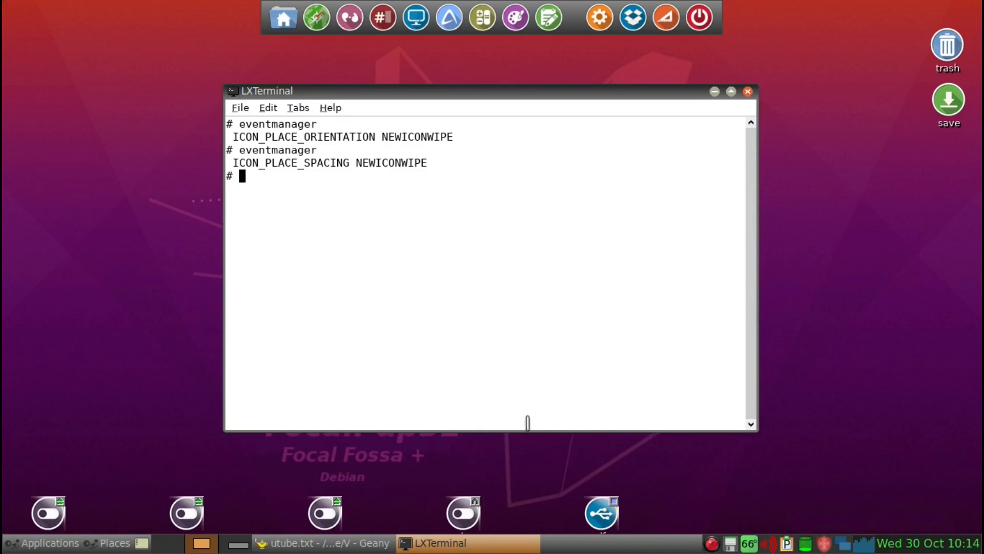
# Run eventmanager again, set the ROX drive icons' spacing to 96, accept the settings and close the terminal
pyautogui.press('Up')
pyautogui.press('Return')
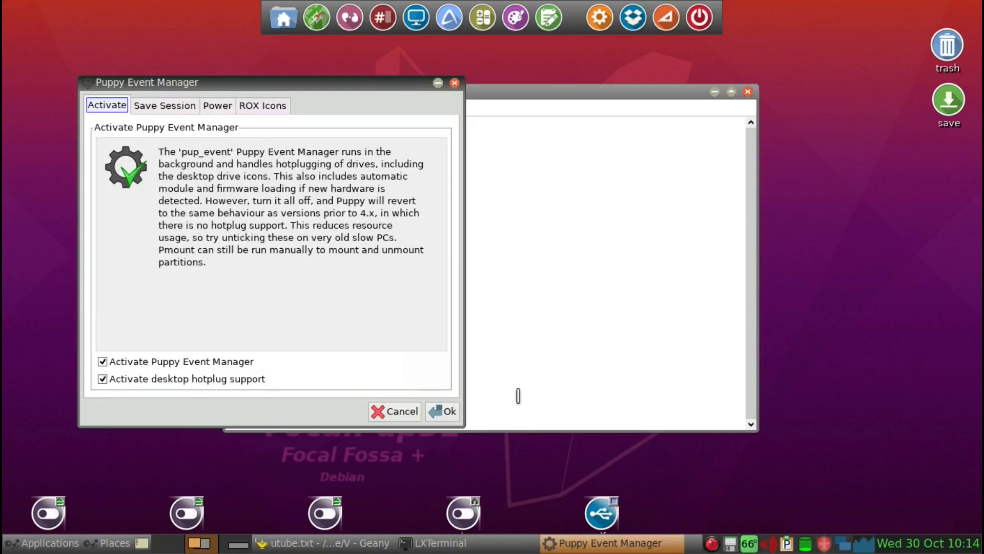
pyautogui.click(272, 108)
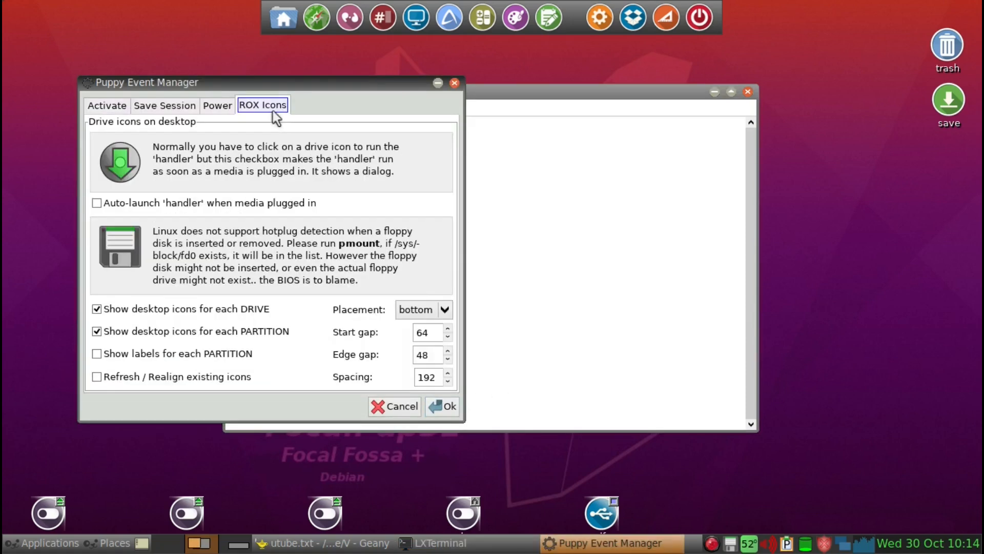
pyautogui.doubleClick(435, 378)
pyautogui.write('96')
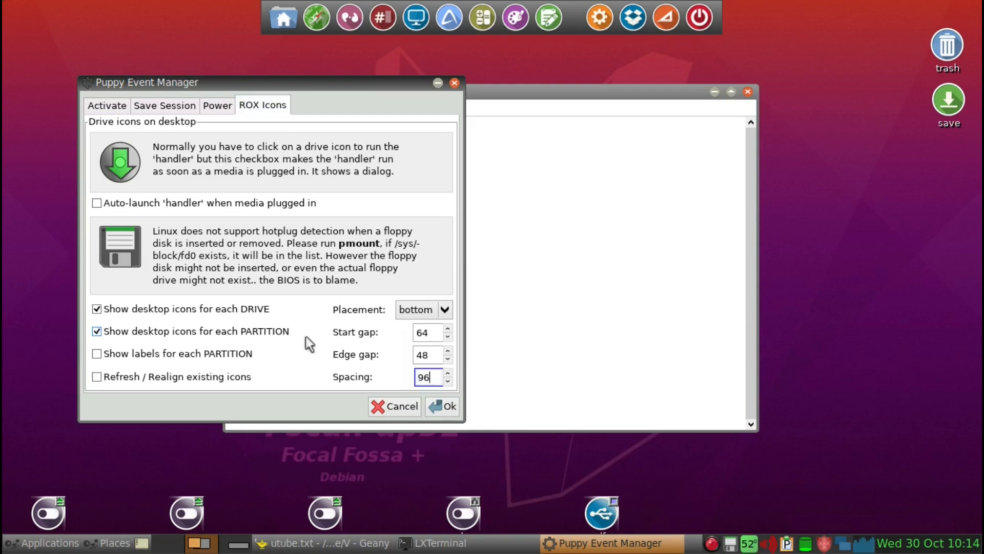
pyautogui.click(440, 410)
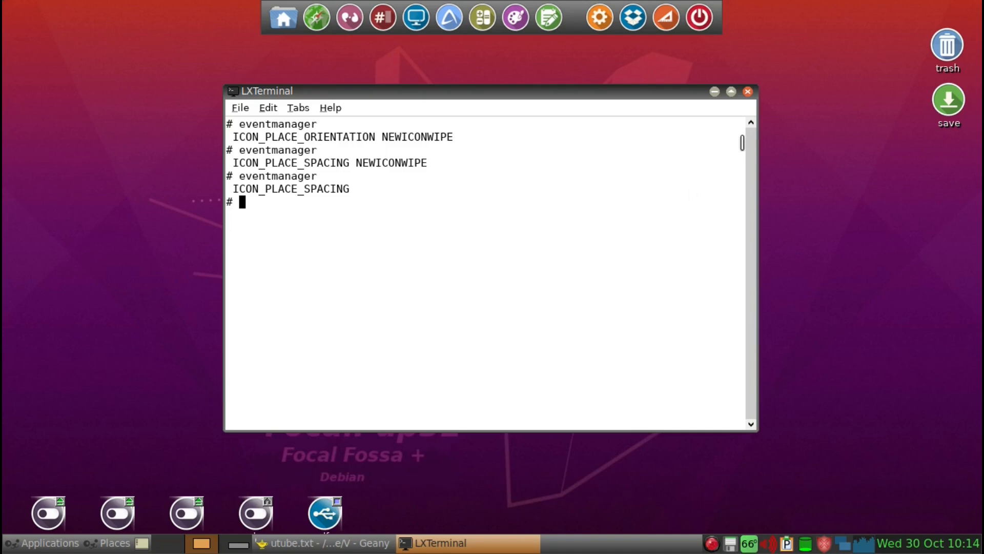
pyautogui.click(748, 92)
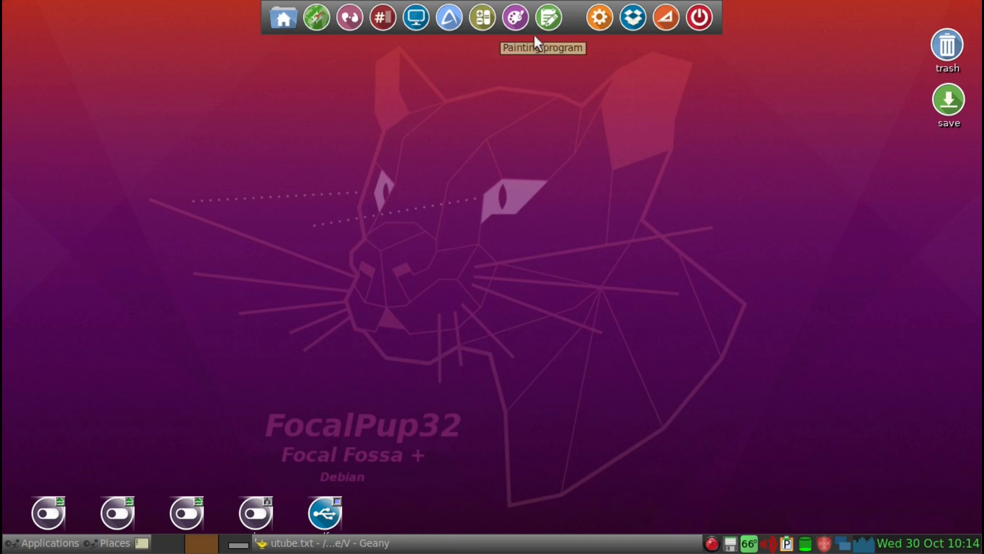
# Open the tray configuration from the desktop settings and delete Tray 1
pyautogui.rightClick(442, 213)
pyautogui.moveTo(482, 223)
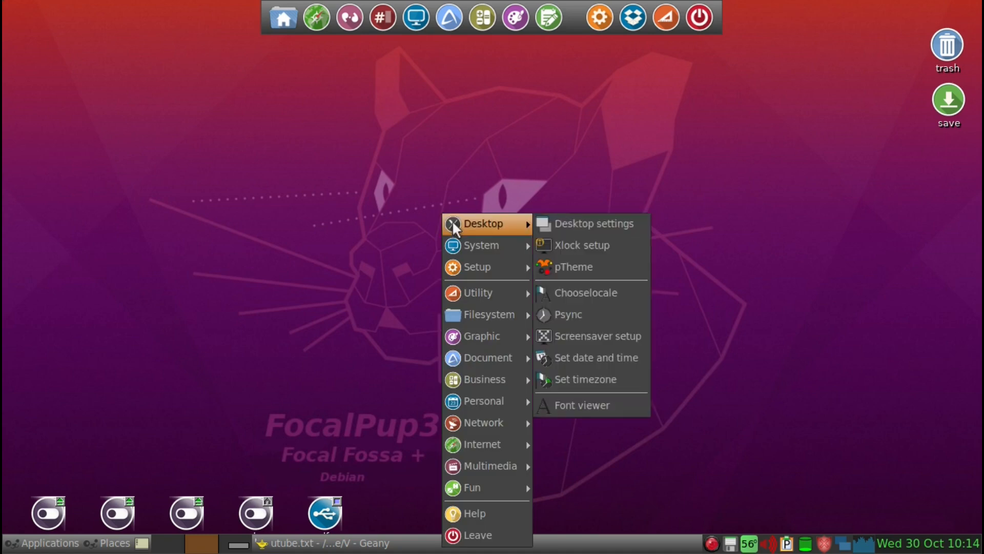
pyautogui.click(572, 222)
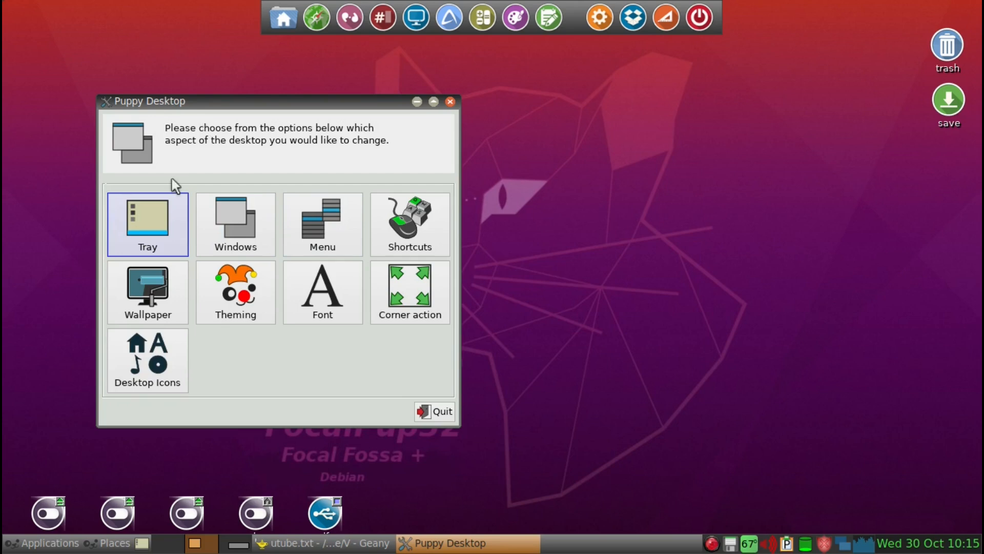
pyautogui.click(163, 219)
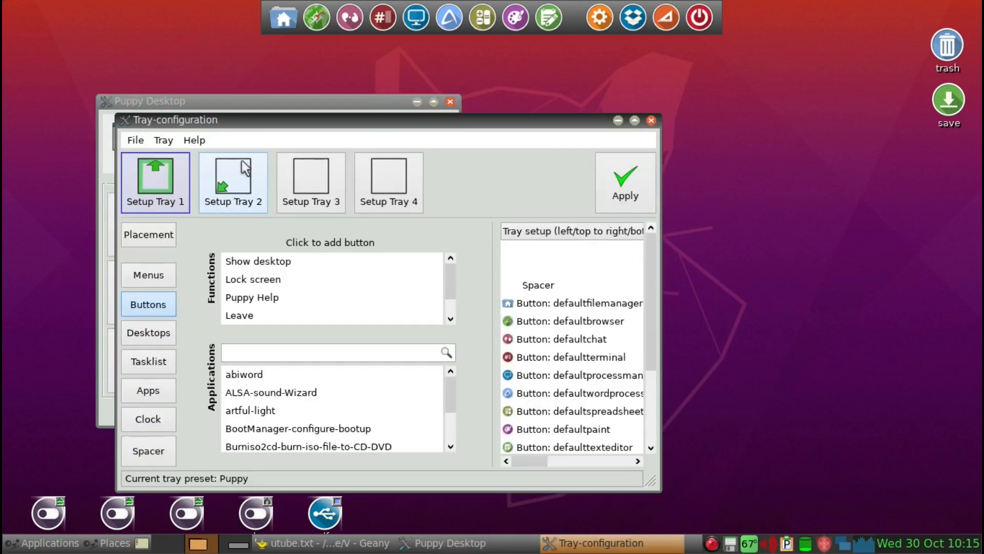
pyautogui.moveTo(259, 123); pyautogui.dragTo(434, 85)
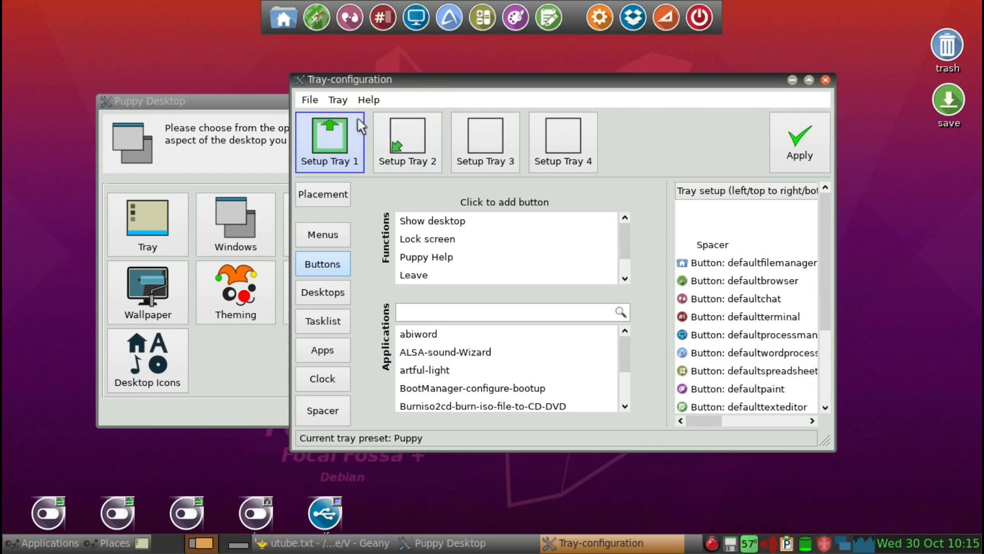
pyautogui.click(338, 100)
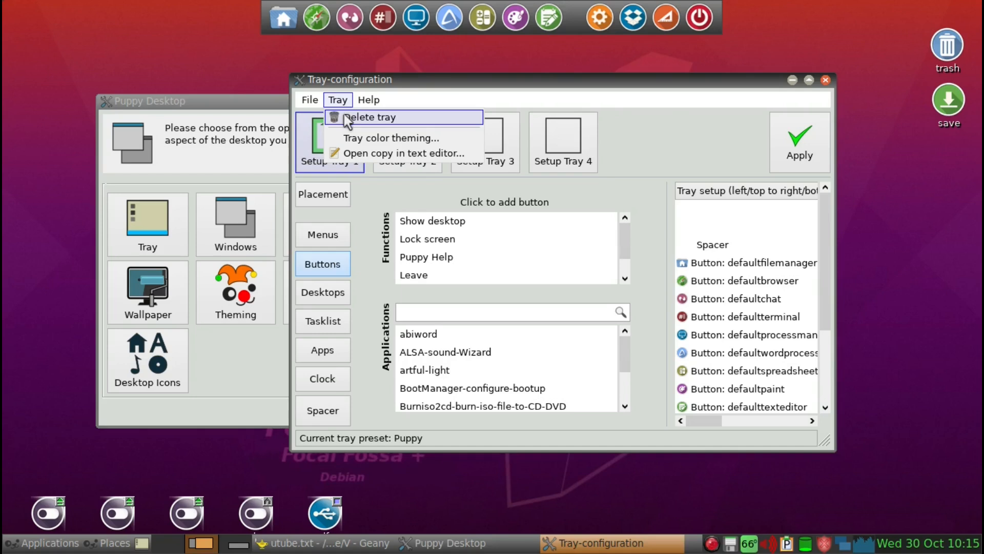
pyautogui.click(344, 116)
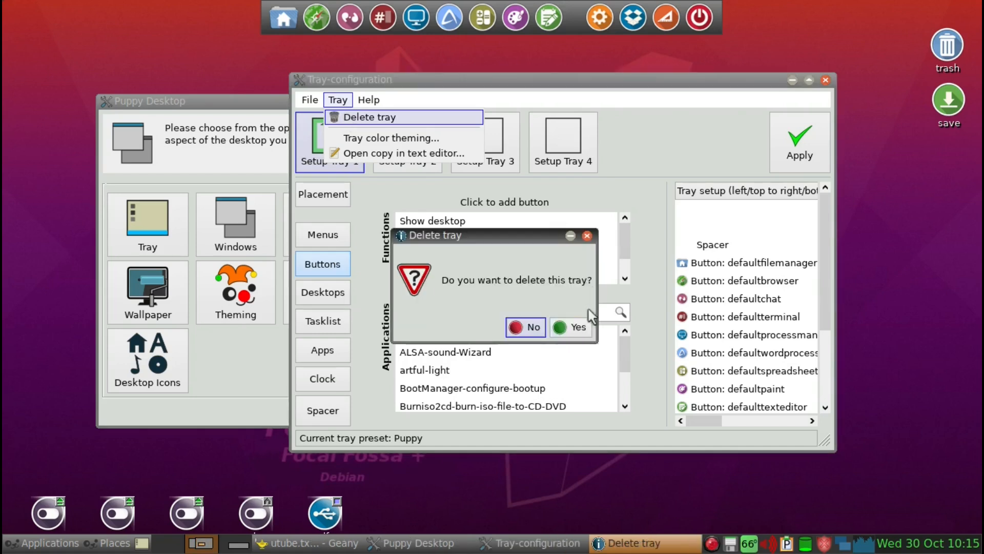
pyautogui.click(580, 329)
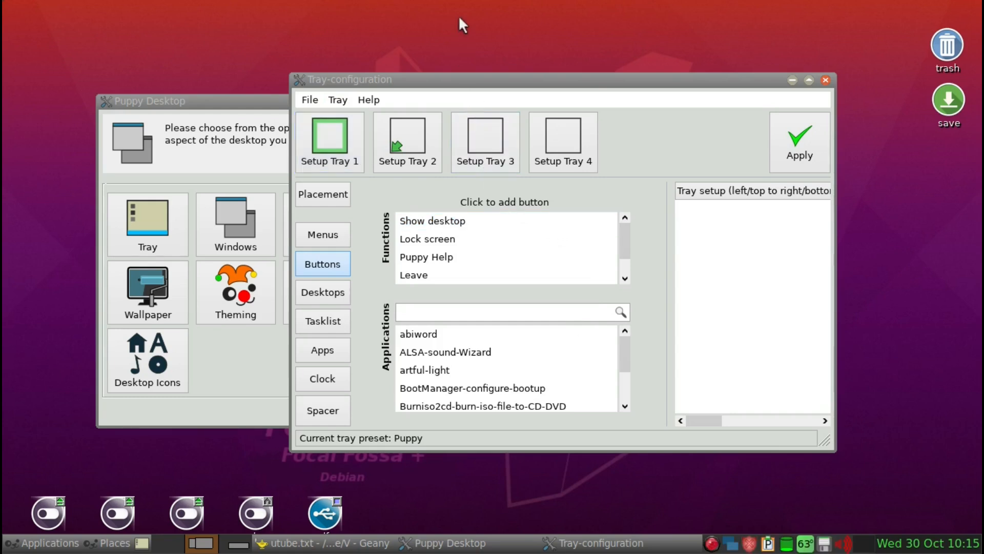
# Place Tray 2 at the top centre of the desktop, apply it, and close the tray configuration and Puppy Desktop windows
pyautogui.click(419, 119)
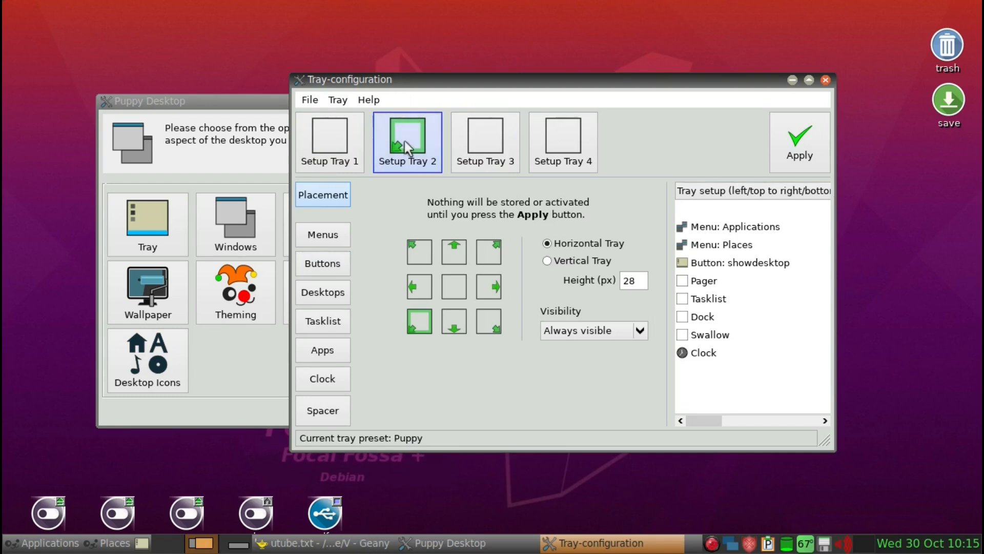
pyautogui.click(417, 151)
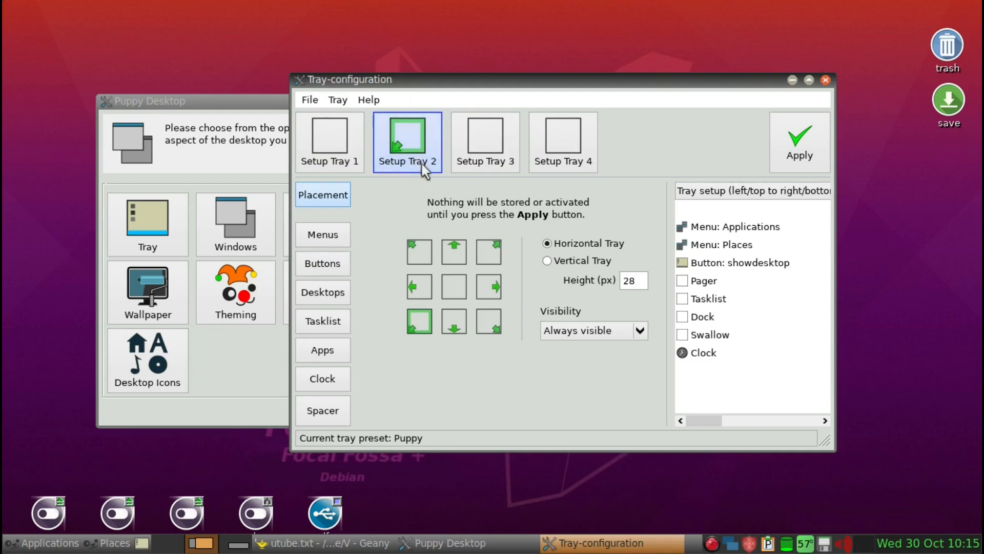
pyautogui.click(453, 251)
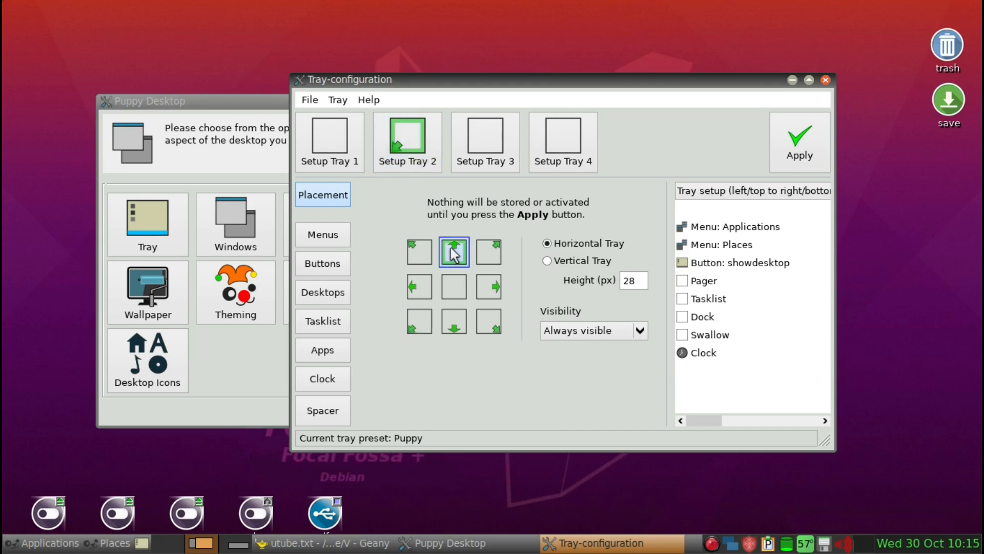
pyautogui.click(789, 154)
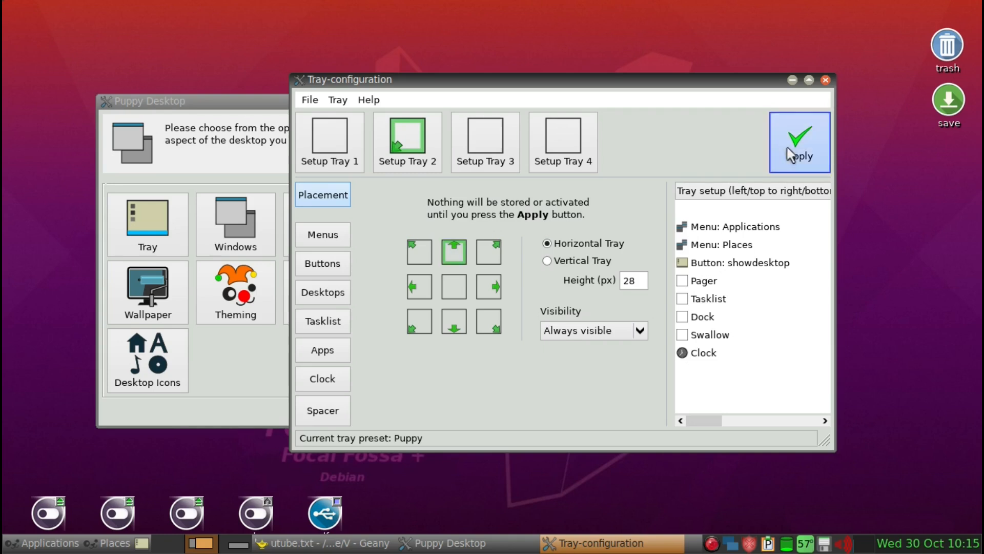
pyautogui.click(826, 81)
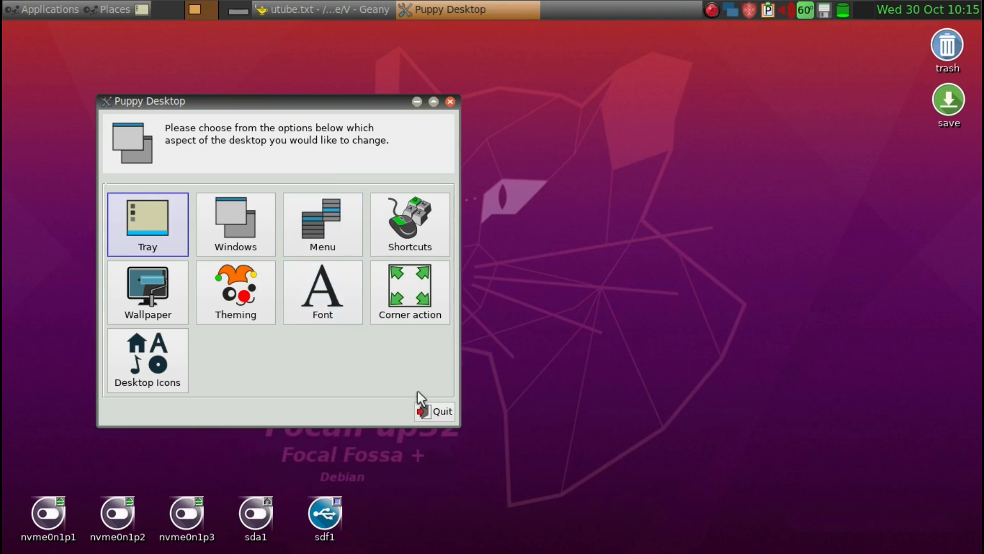
pyautogui.click(431, 412)
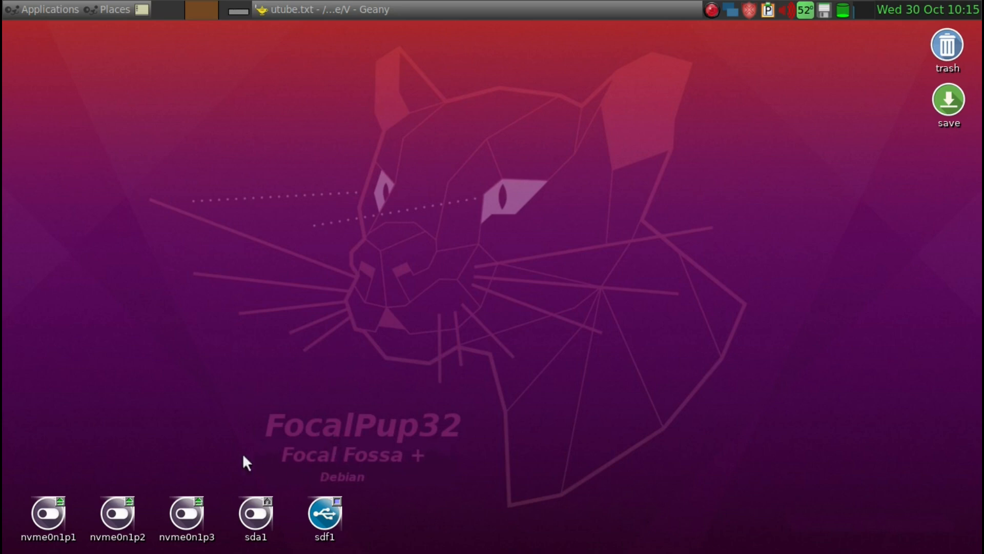
pyautogui.rightClick(390, 220)
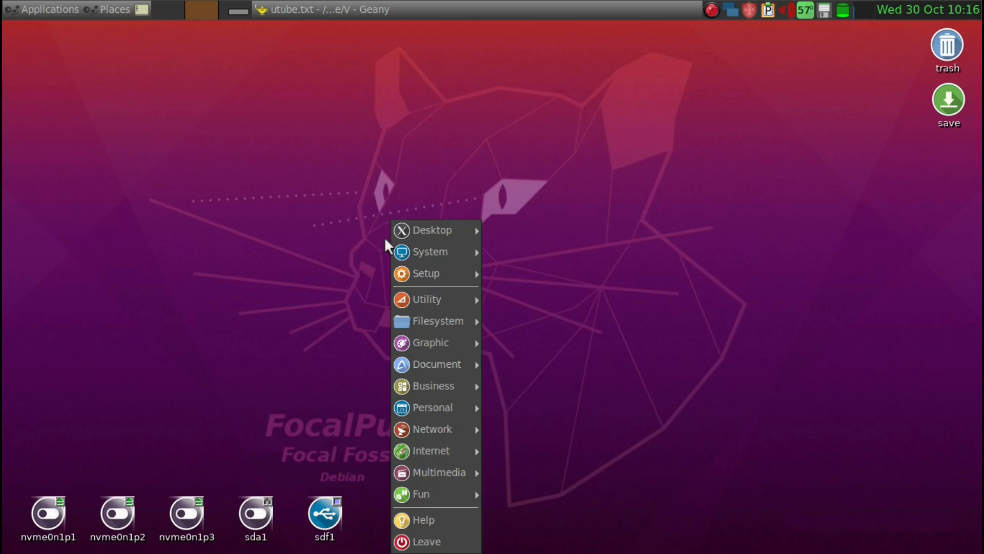
pyautogui.click(528, 137)
pyautogui.click(711, 10)
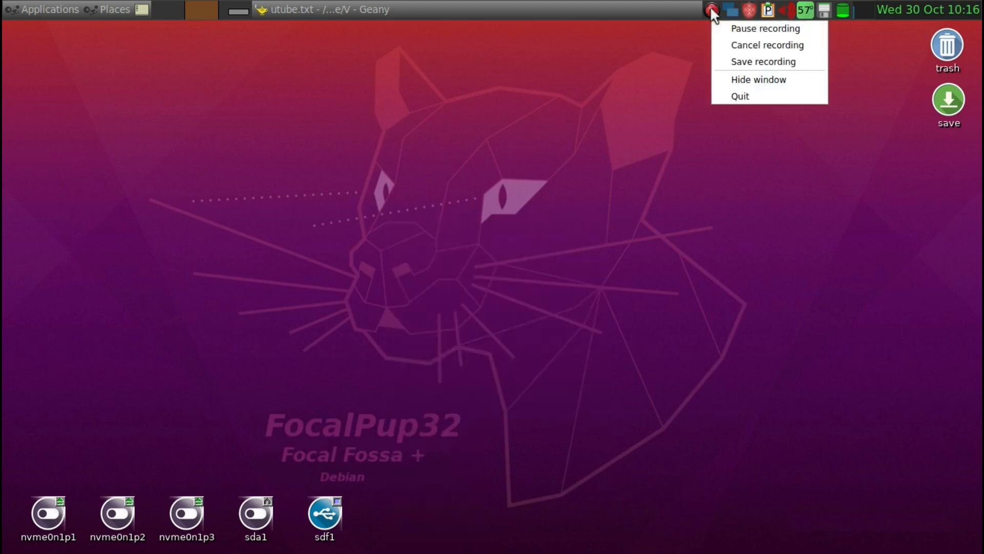